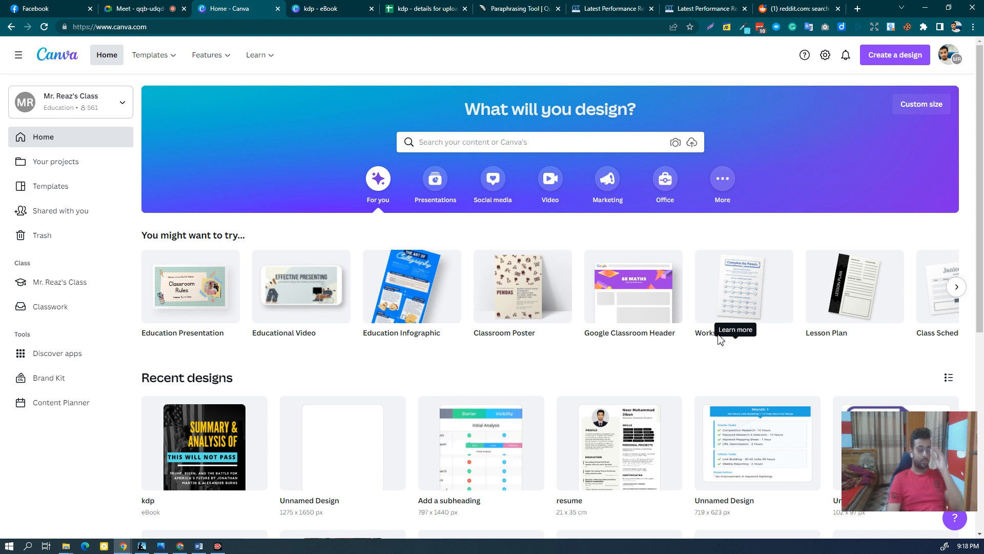
mouse_move(718, 334)
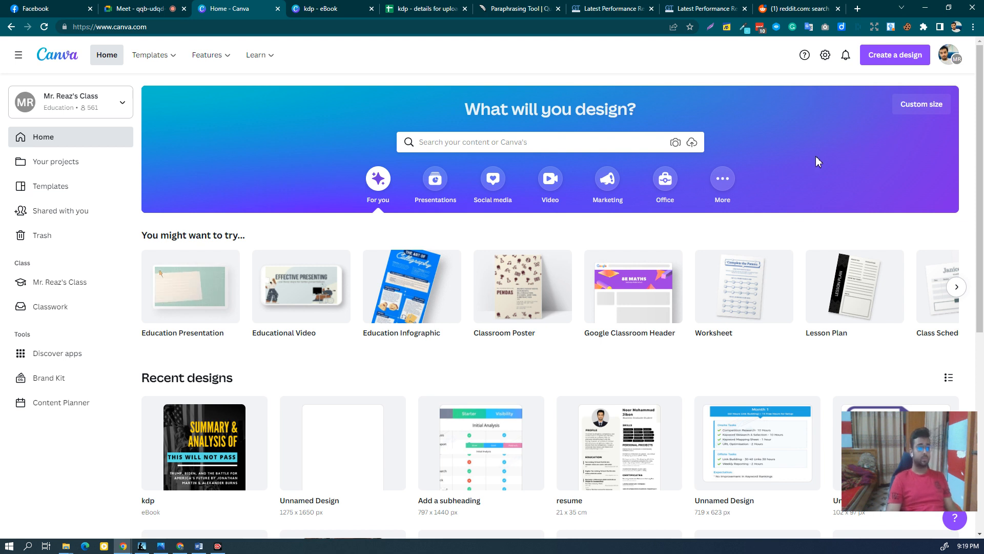
click(886, 57)
text(book)
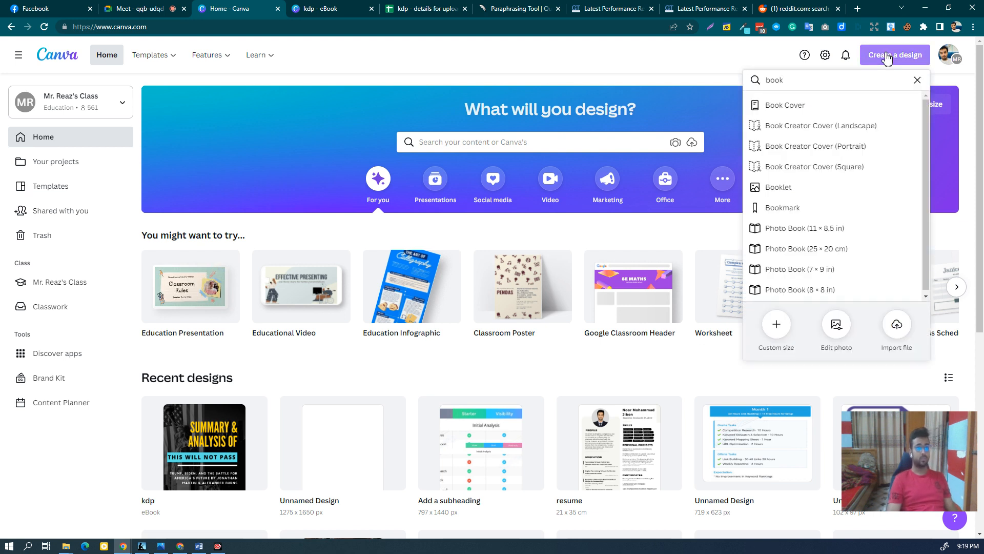
double_click(796, 81)
key(BackSpace)
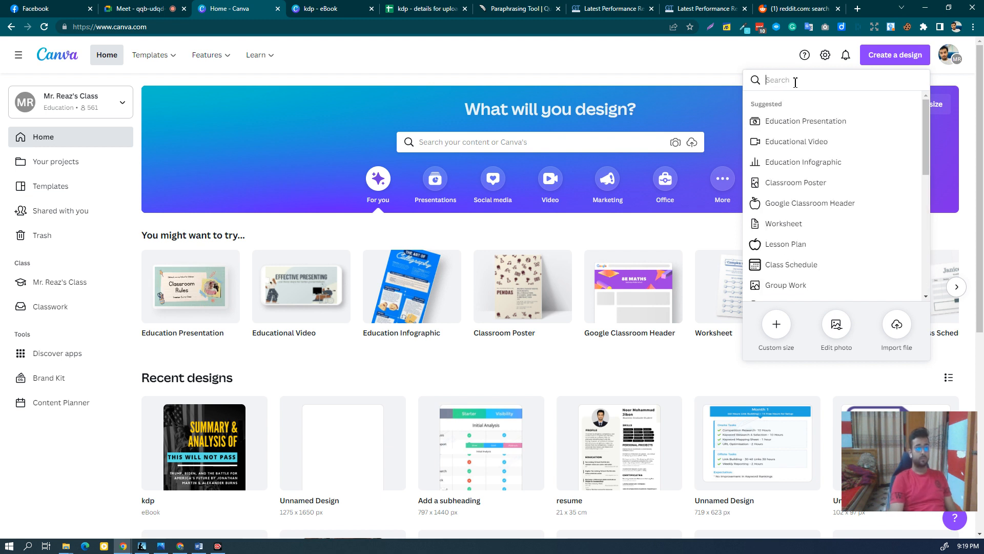
click(897, 56)
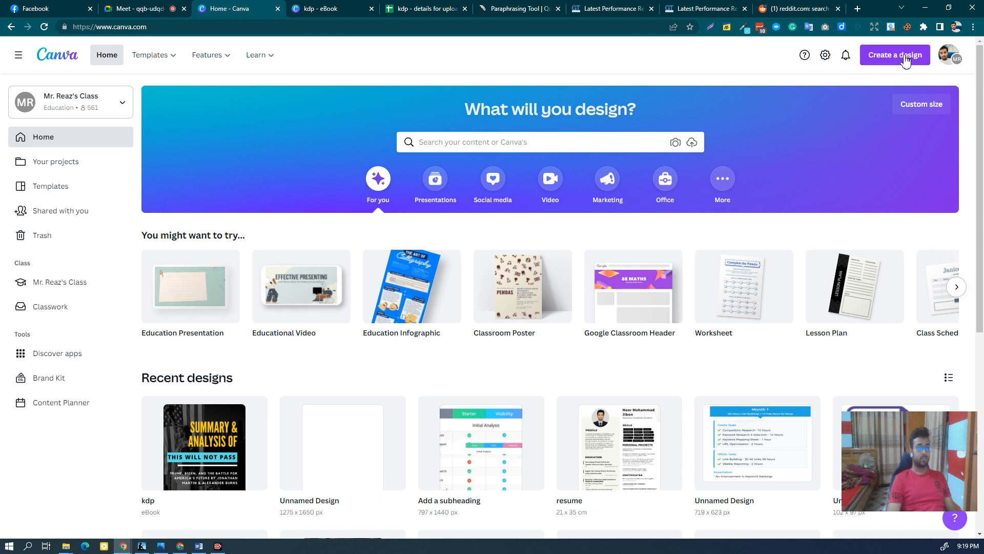
Search the design types for "book" and create a new Book Cover design
click(906, 61)
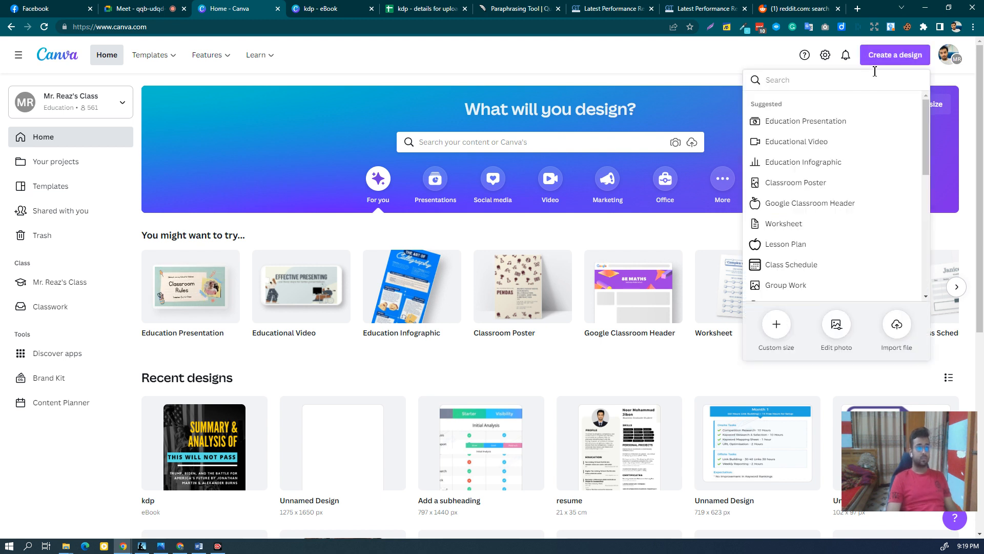
click(896, 59)
click(896, 59)
scroll(851, 222, down, 6)
scroll(846, 235, up, 4)
scroll(848, 241, down, 4)
scroll(839, 228, up, 6)
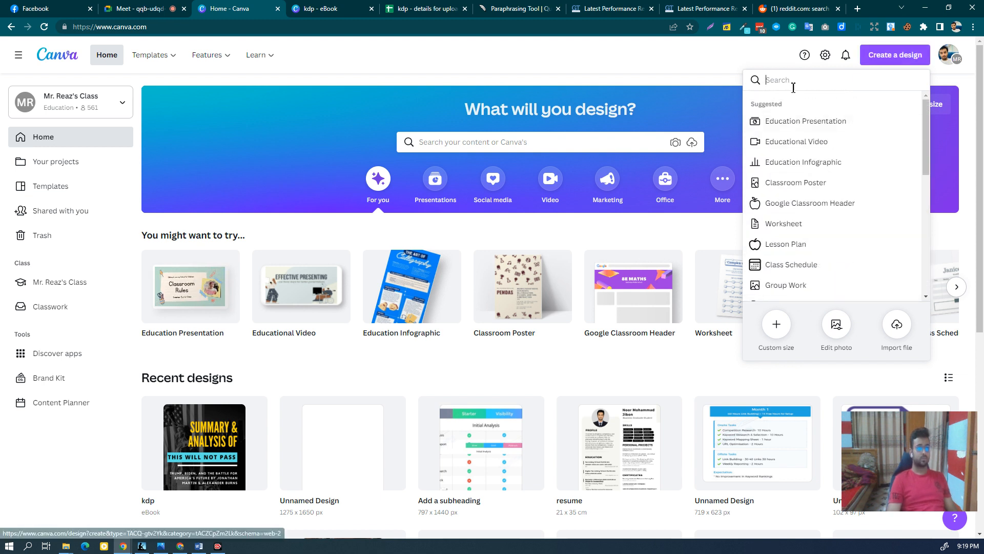
text(book)
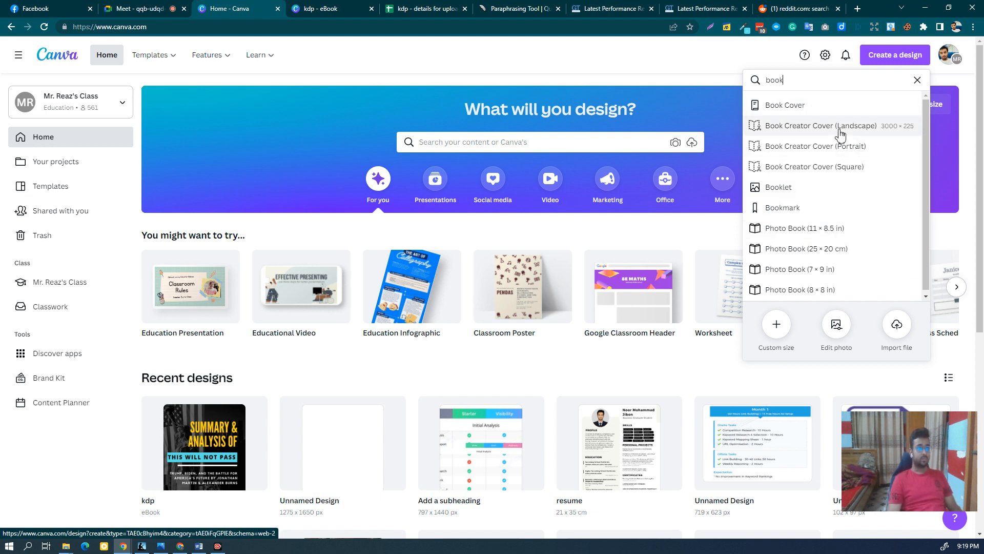
click(803, 109)
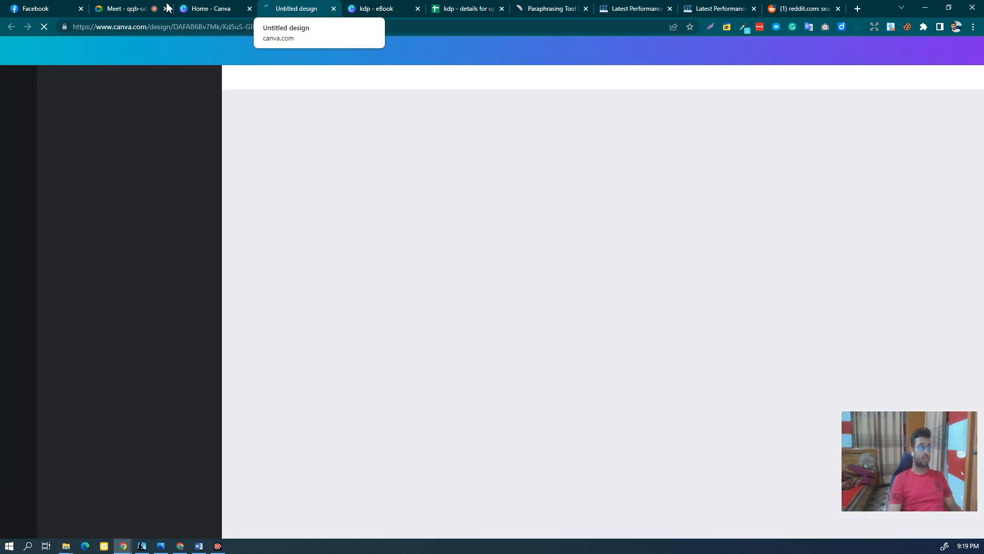
Check the Book Cover preset's dimensions on the Canva home page, then return to the blank design and inspect its page
click(177, 8)
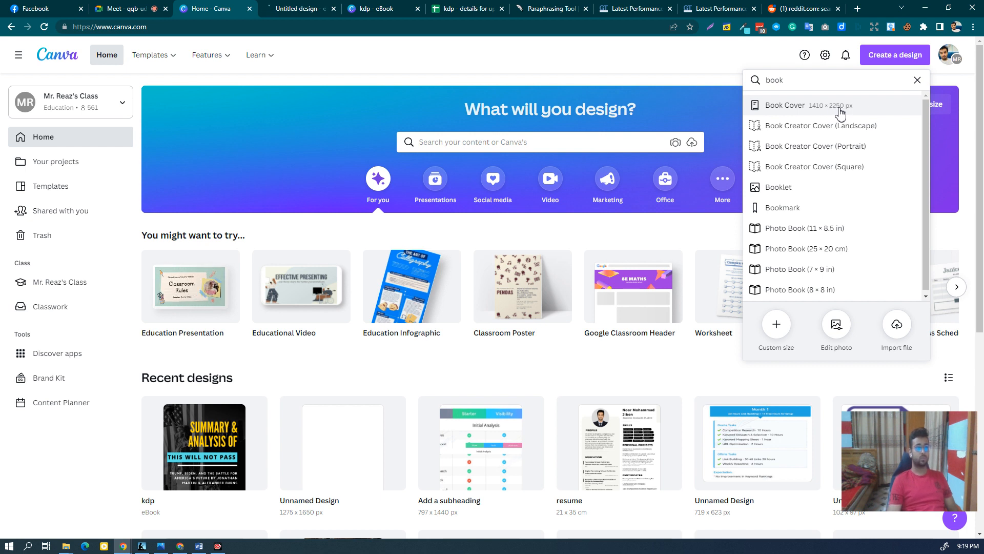
click(290, 8)
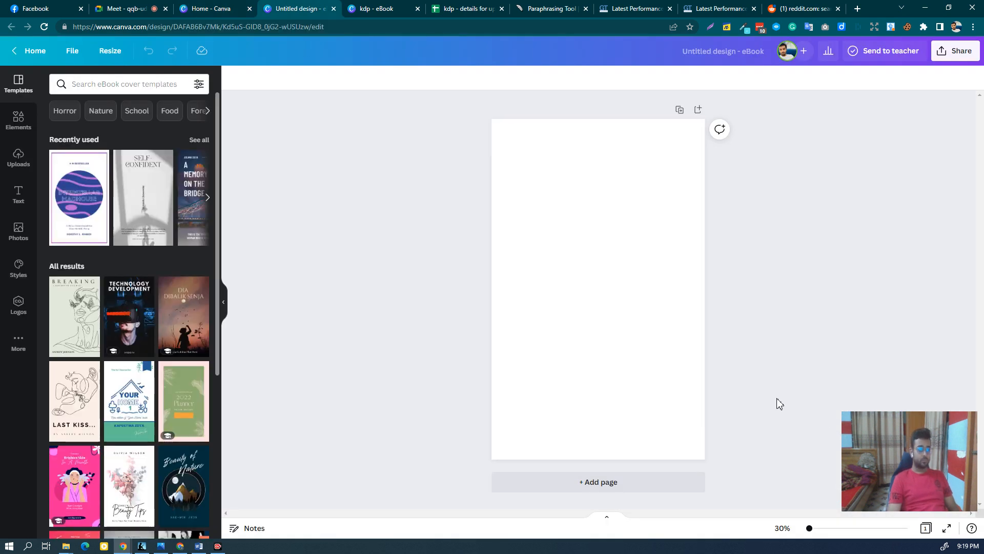
key(ctrl+plus)
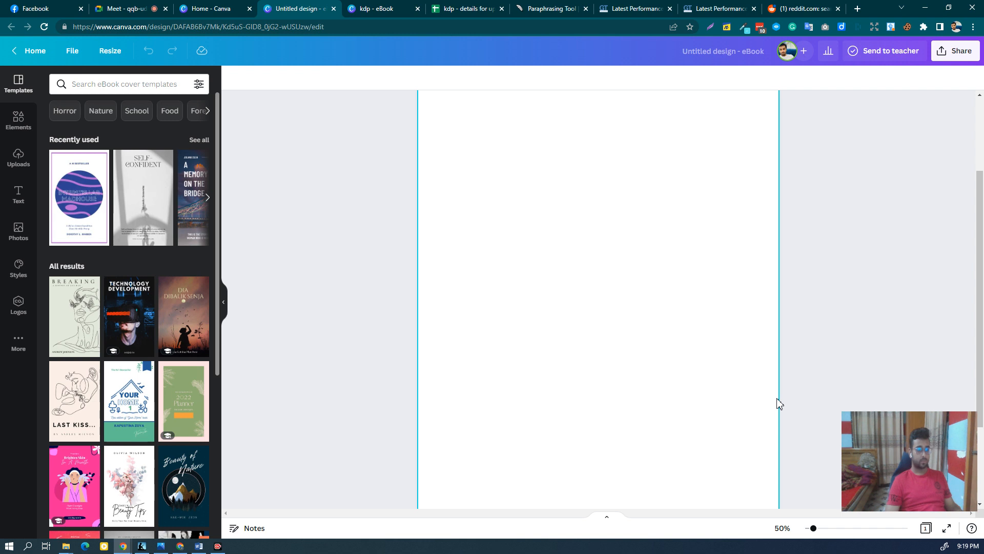
key(ctrl+minus)
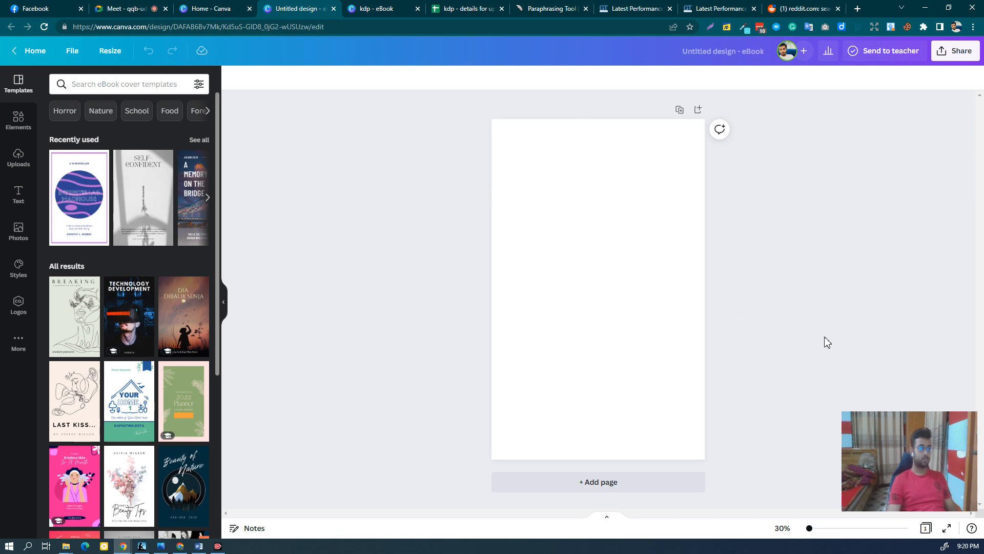
Find the Silhouette template among the eBook cover templates and apply it to the blank page
scroll(159, 256, down, 5)
click(11, 127)
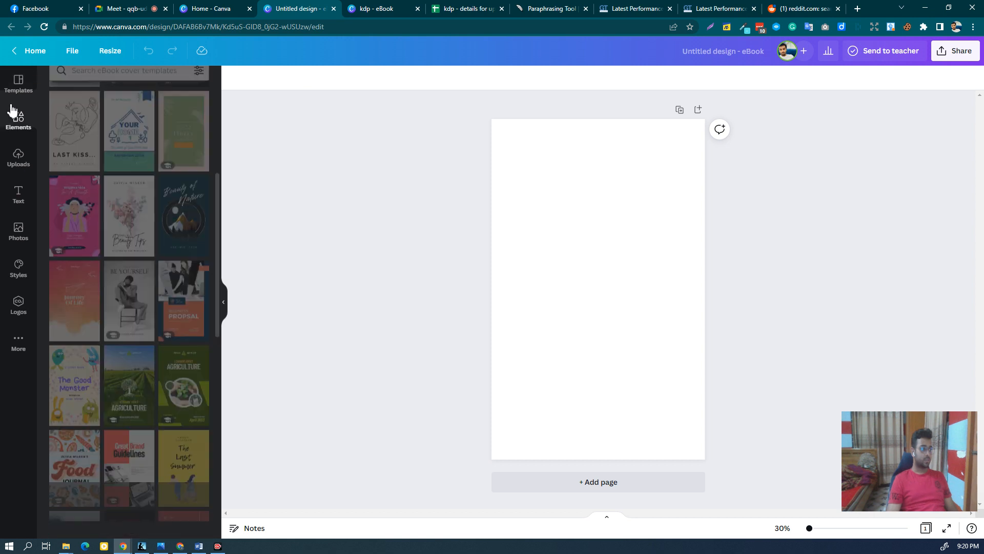
click(17, 87)
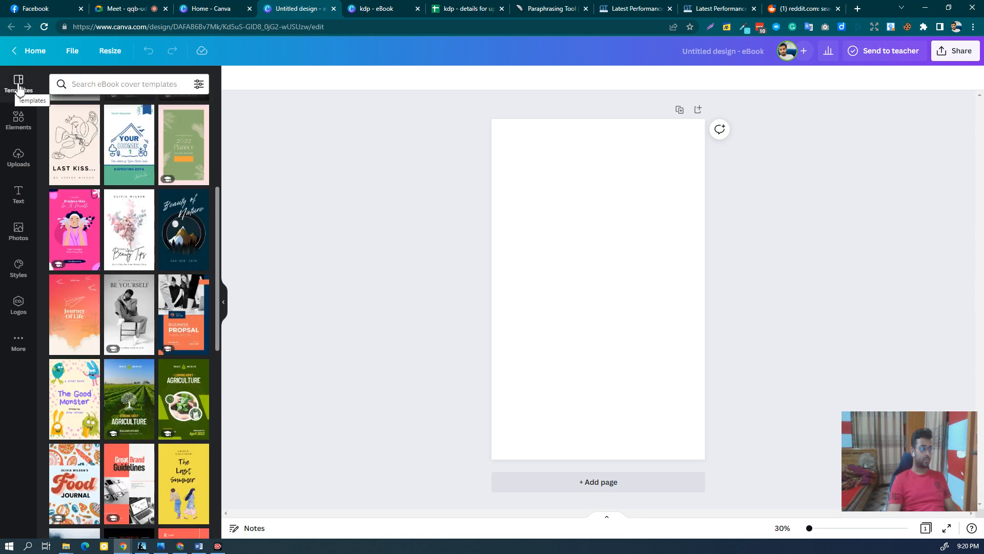
scroll(144, 227, up, 5)
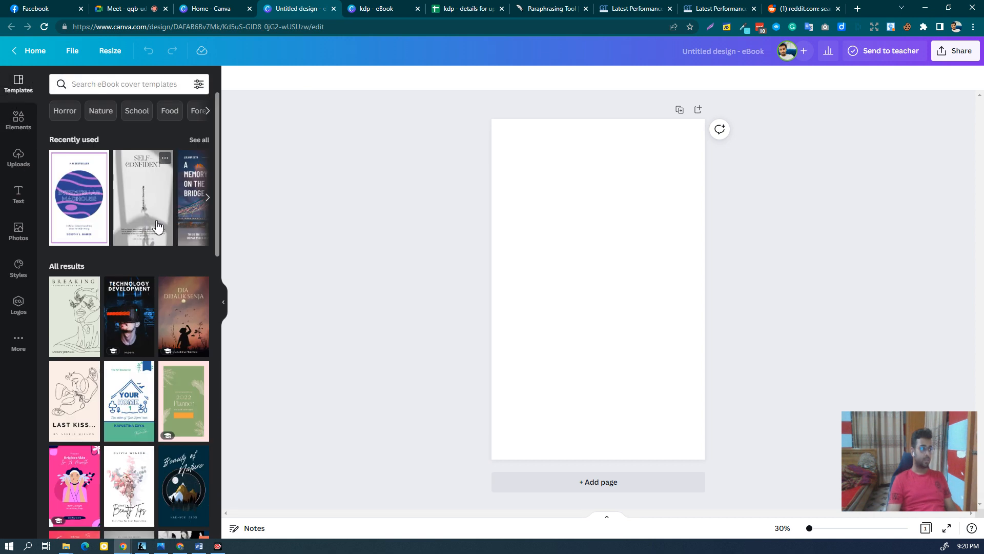
scroll(171, 274, down, 15)
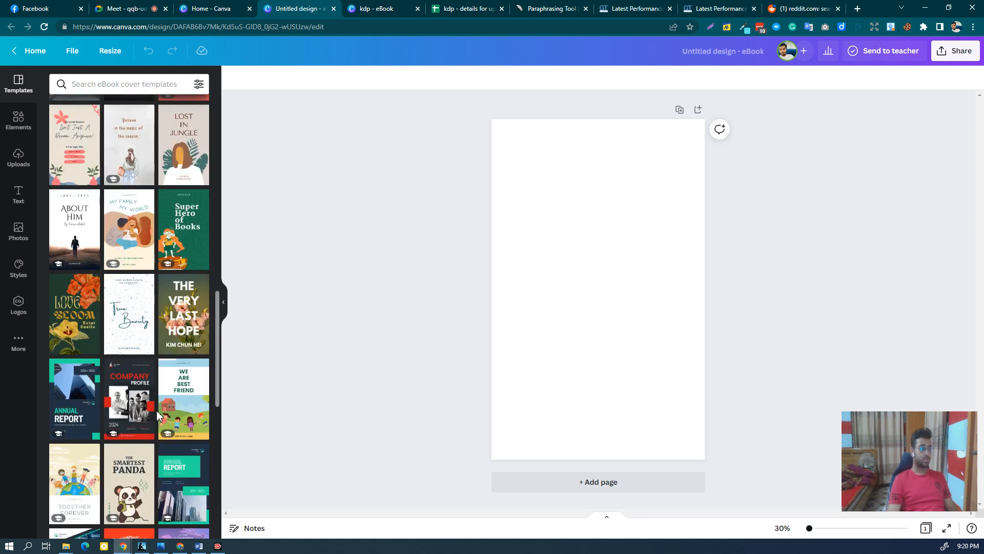
scroll(184, 410, down, 6)
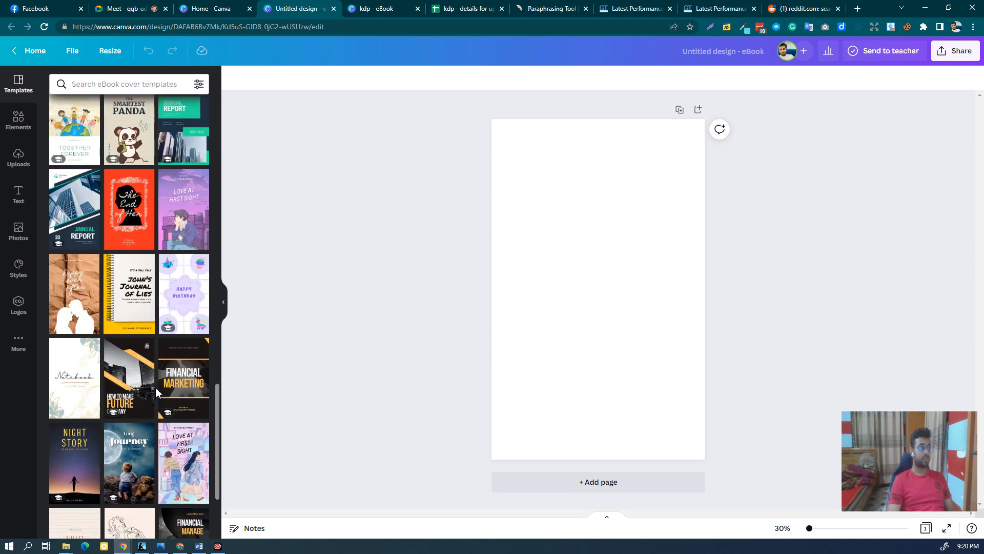
scroll(155, 404, down, 3)
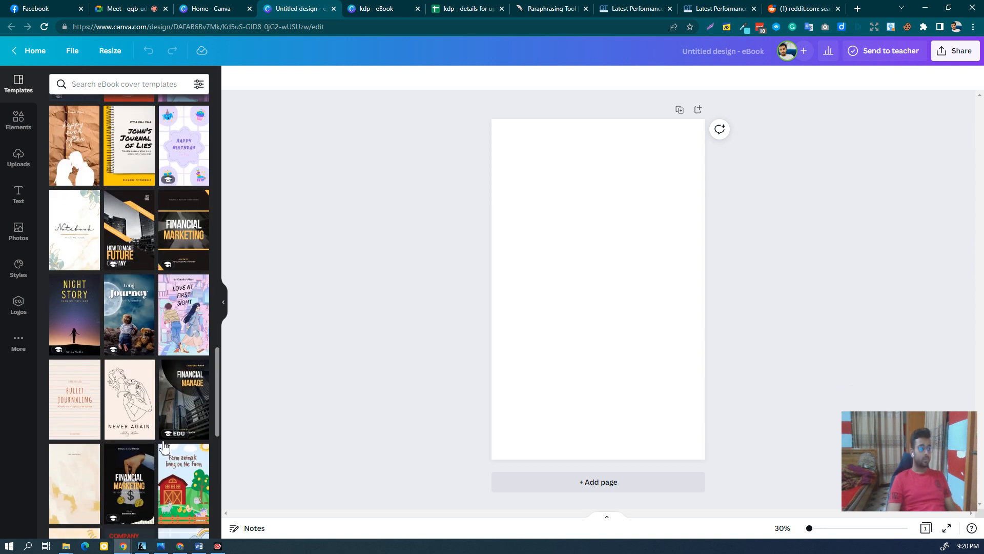
scroll(148, 416, down, 1)
scroll(147, 414, down, 2)
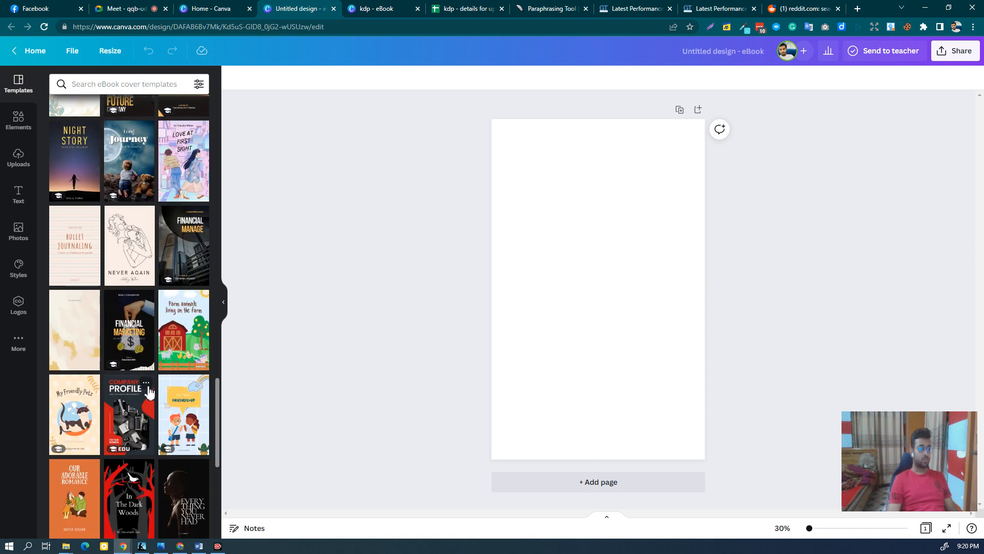
scroll(148, 407, down, 5)
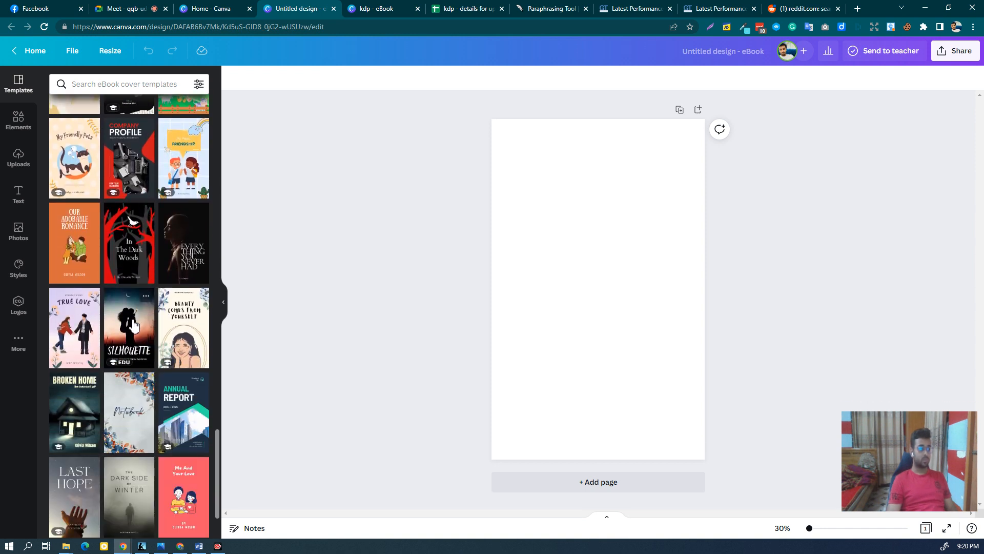
click(131, 331)
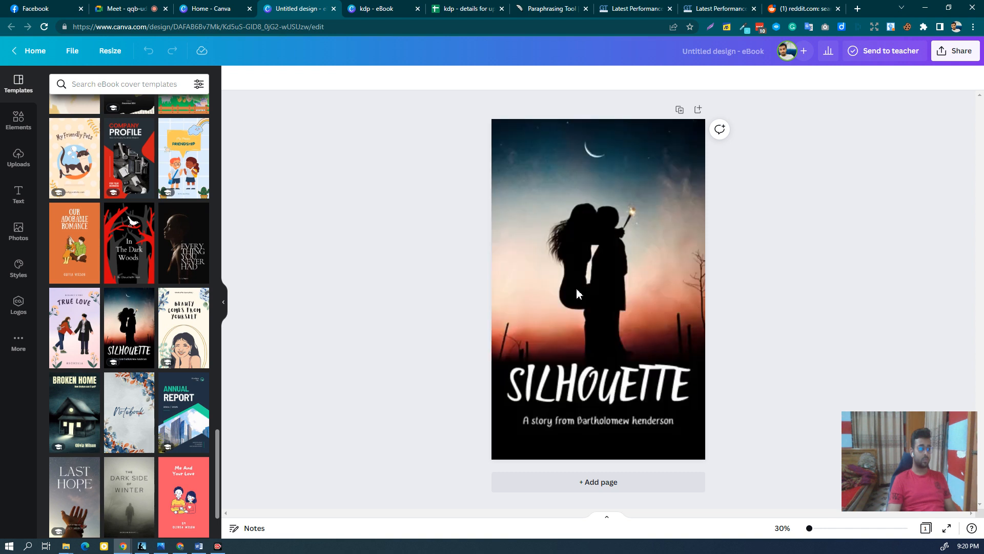
Add a blank second page after the Silhouette cover and select the cover's background image
click(573, 394)
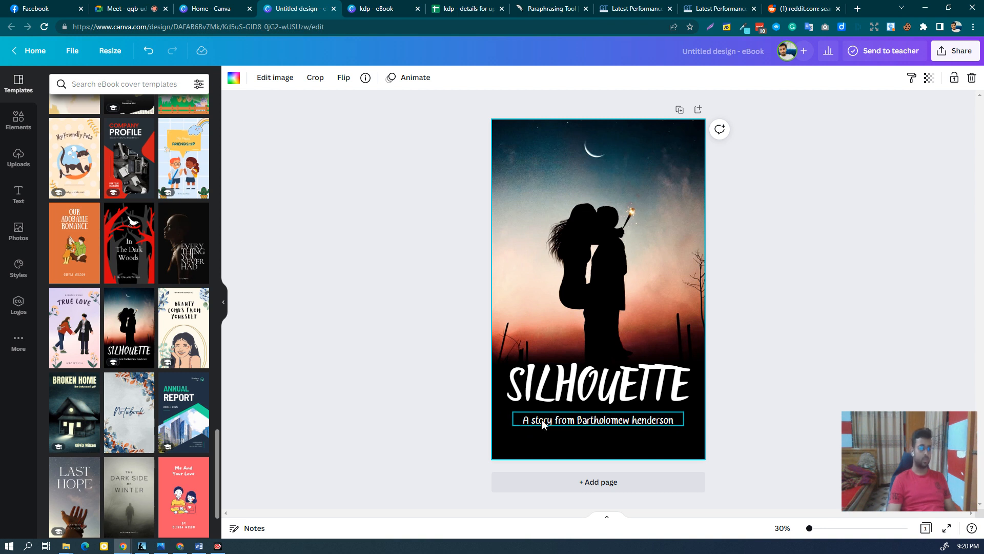
click(546, 486)
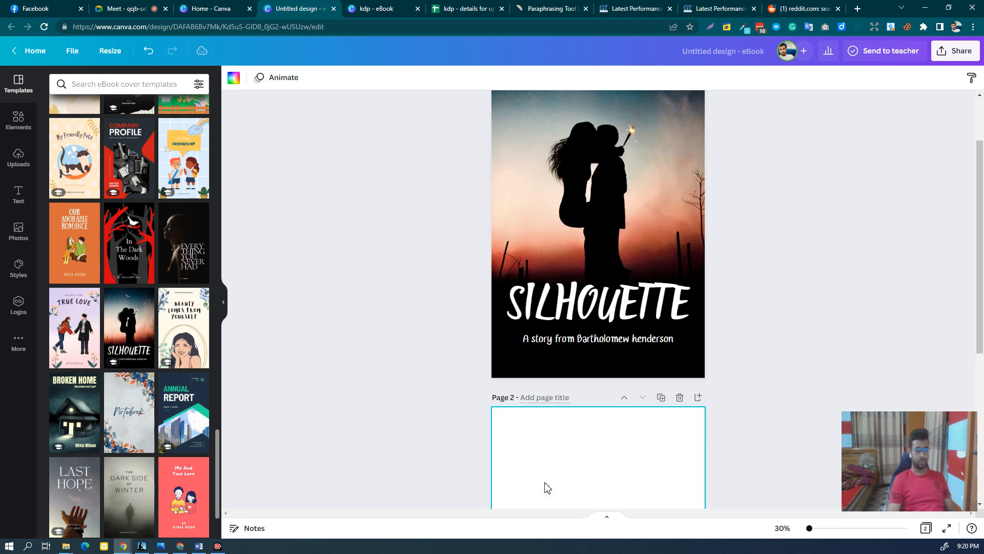
scroll(621, 300, up, 5)
click(615, 325)
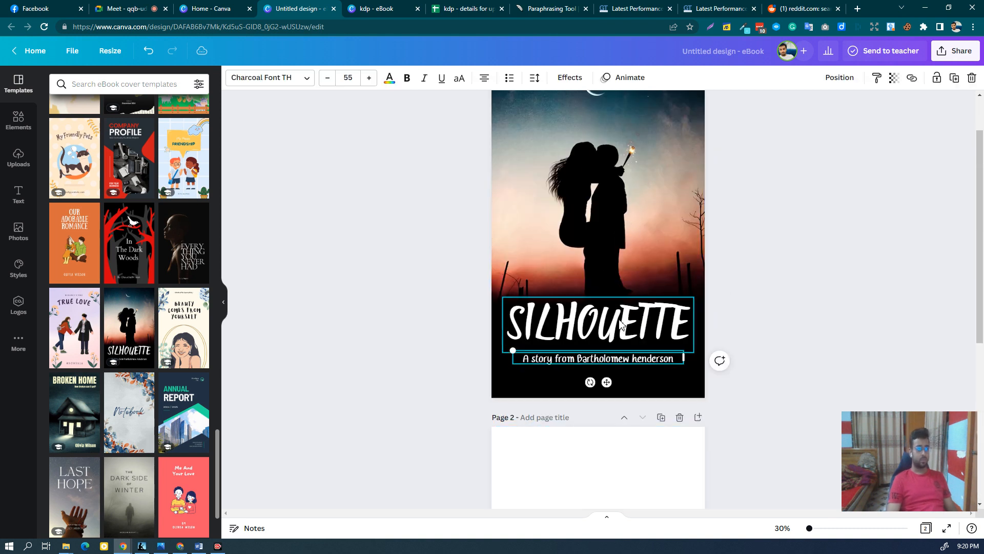
click(592, 237)
scroll(615, 310, up, 2)
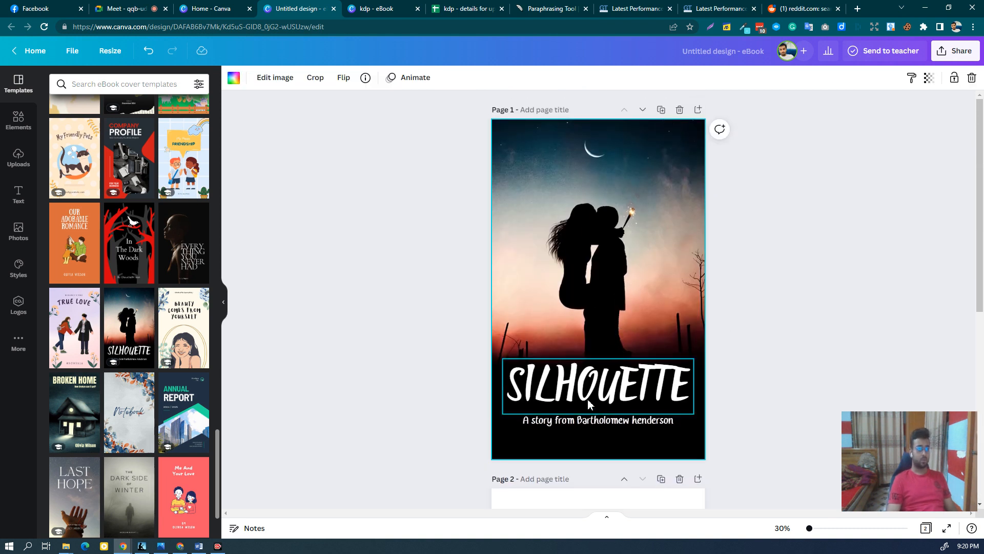
Look over the blank second page and browse further through the eBook cover templates
scroll(148, 400, down, 3)
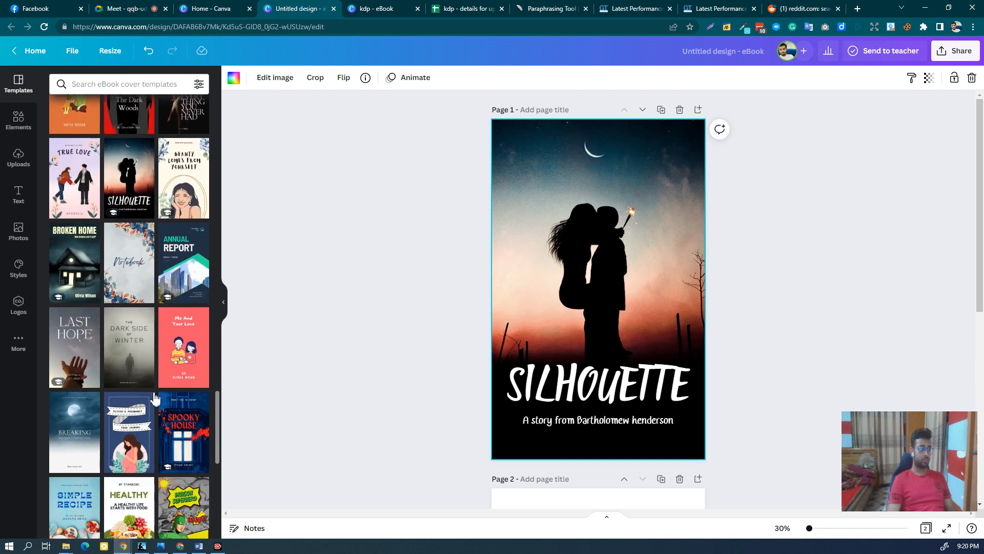
scroll(613, 426, down, 5)
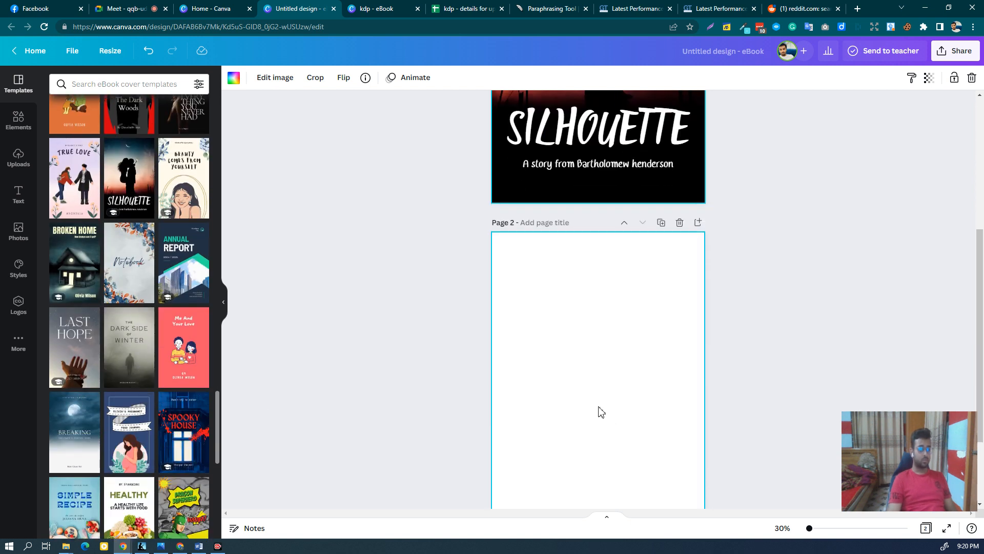
scroll(601, 411, down, 1)
scroll(548, 359, down, 1)
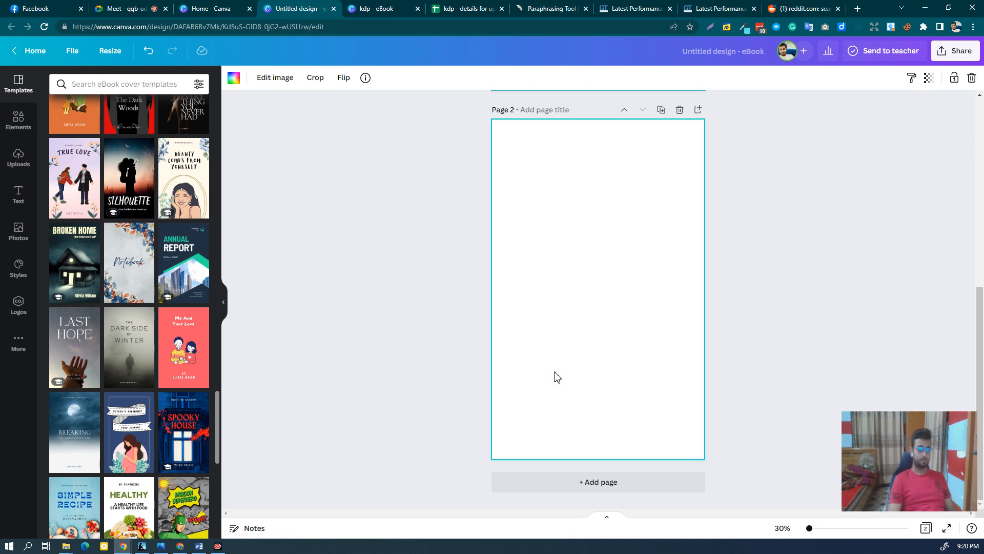
scroll(557, 377, up, 4)
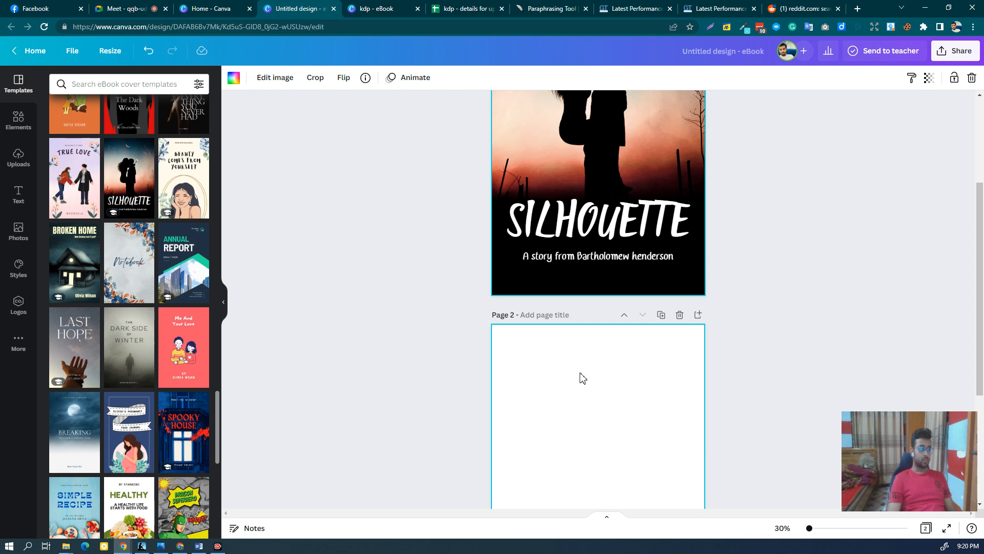
scroll(143, 376, down, 1)
scroll(143, 376, down, 10)
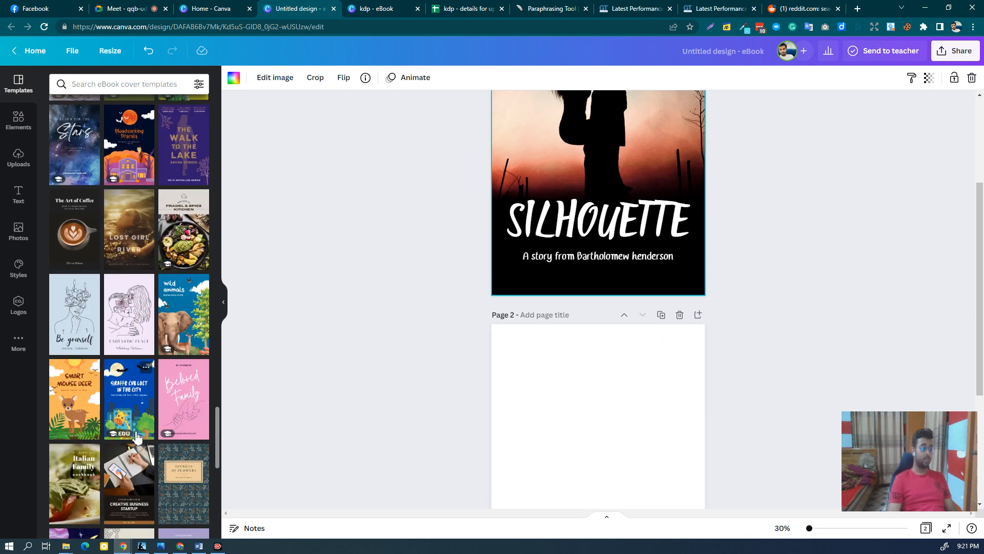
scroll(137, 432, down, 3)
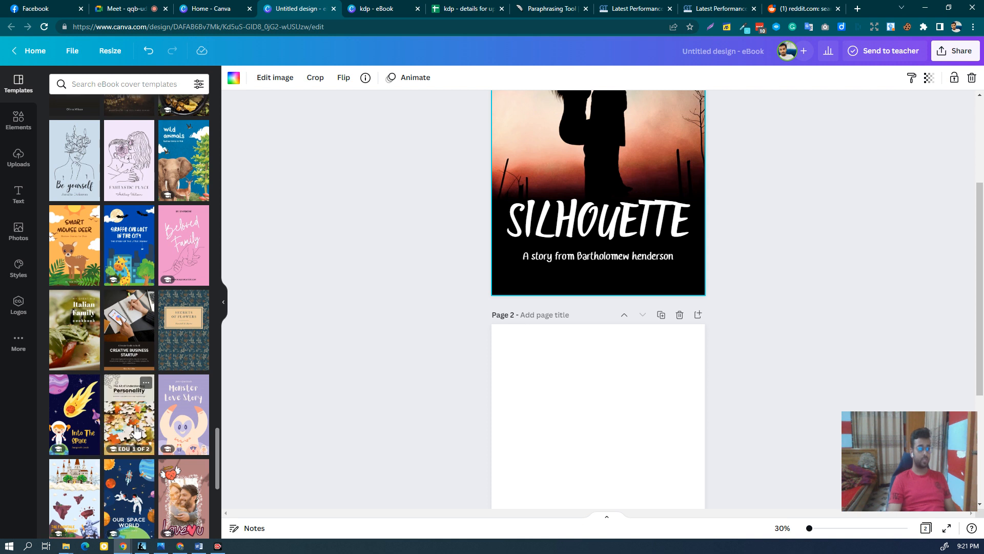
scroll(136, 432, down, 10)
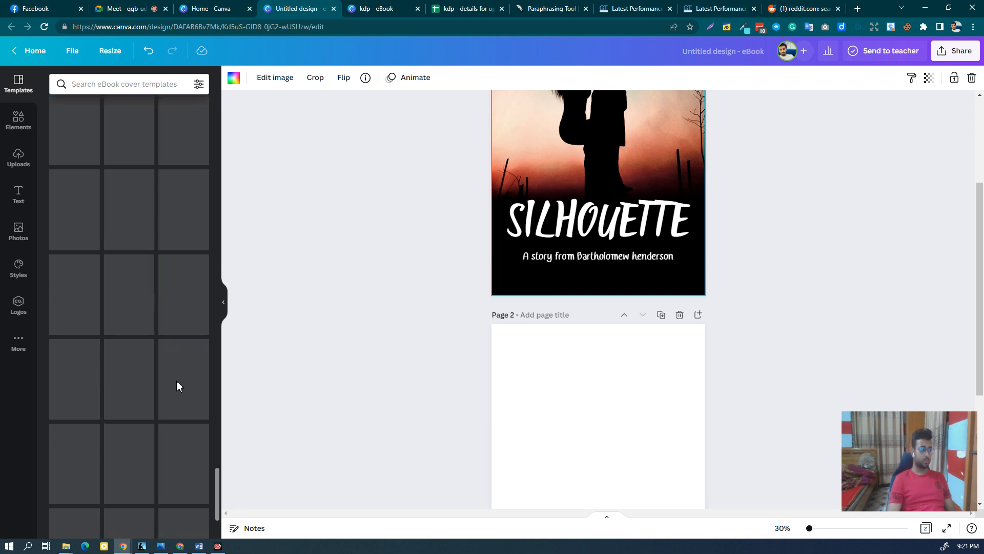
scroll(178, 388, down, 5)
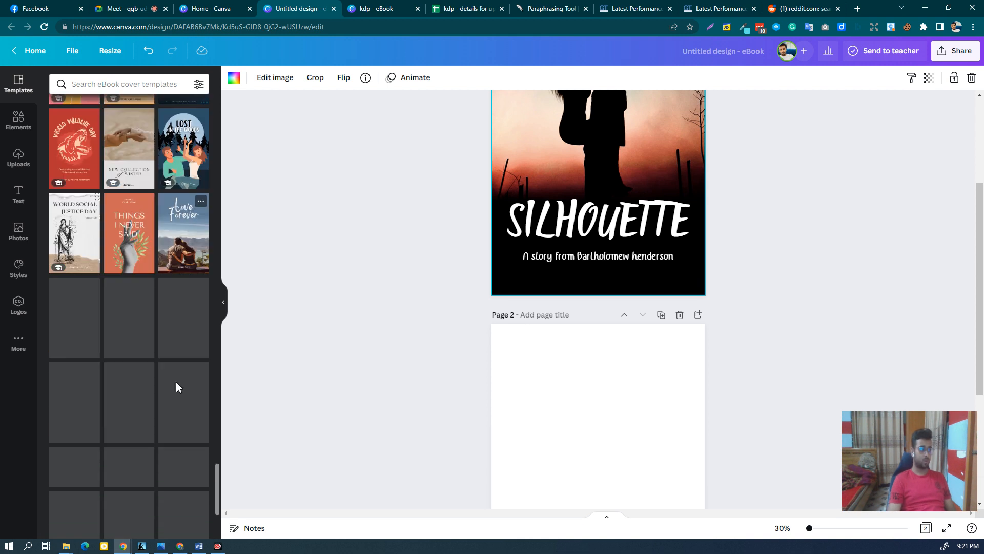
Search the eBook cover templates for america
click(120, 83)
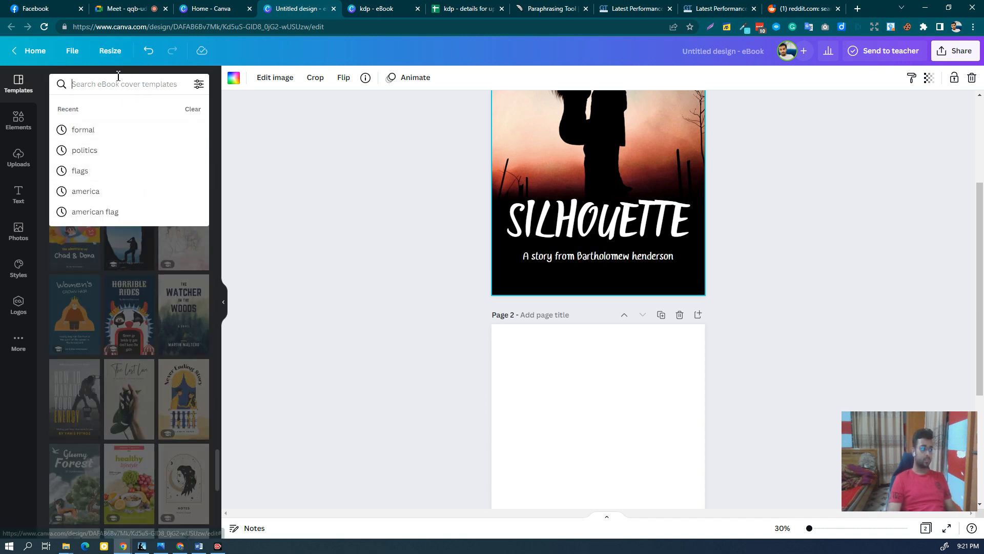
text(america)
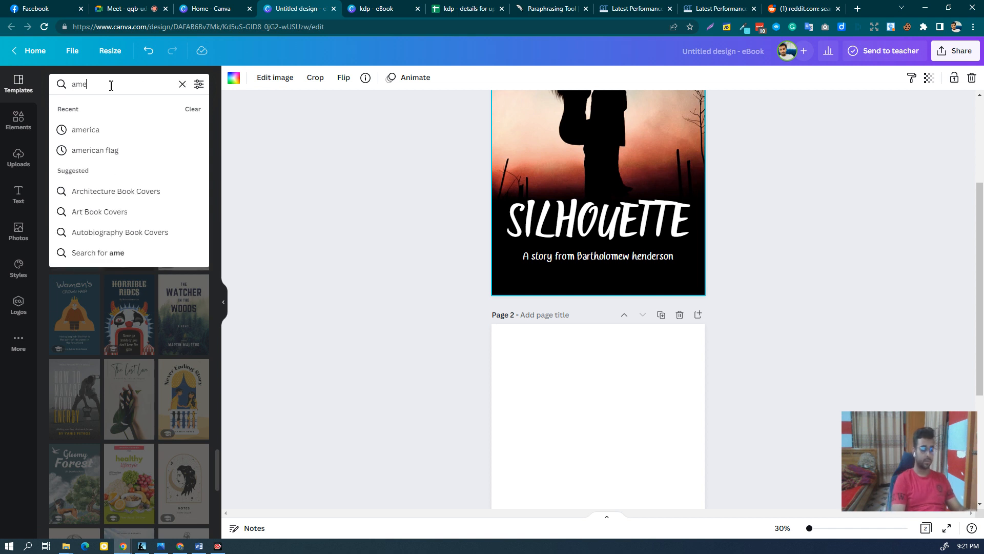
key(Return)
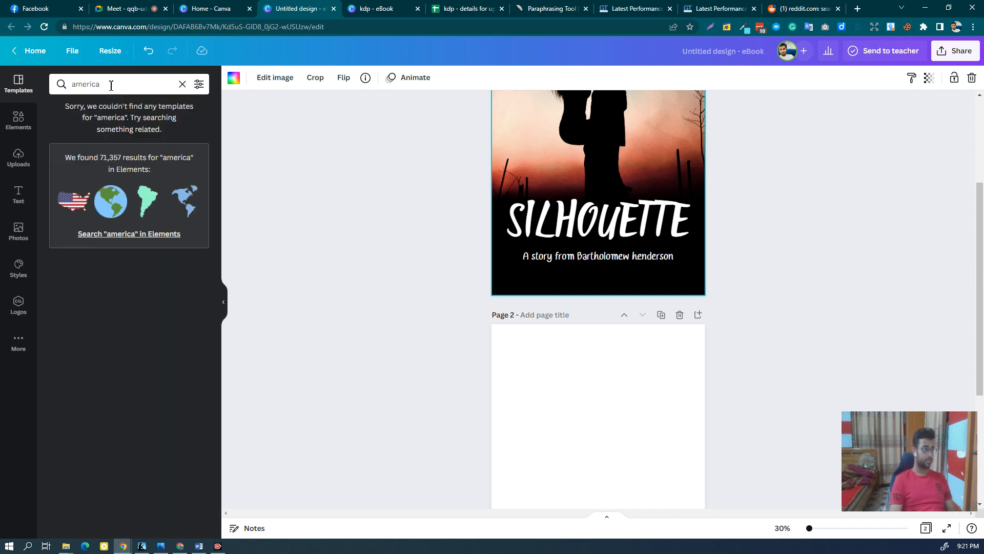
Replace the template search term with food and run the search
click(182, 84)
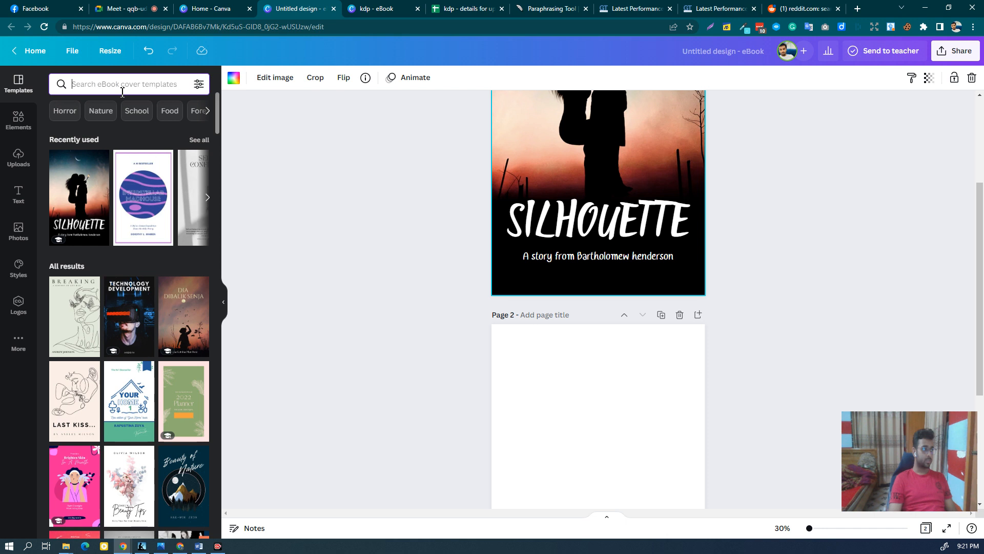
text(food)
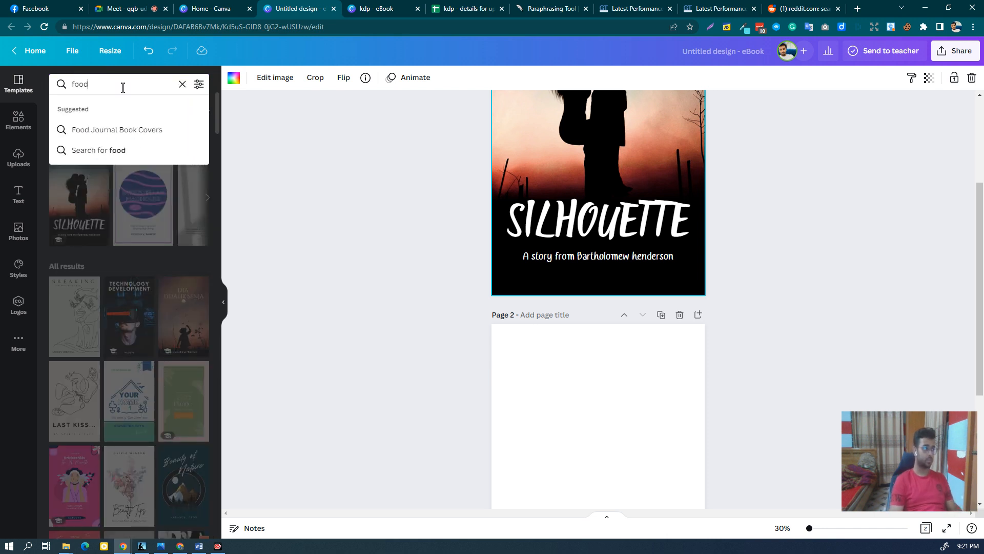
key(Return)
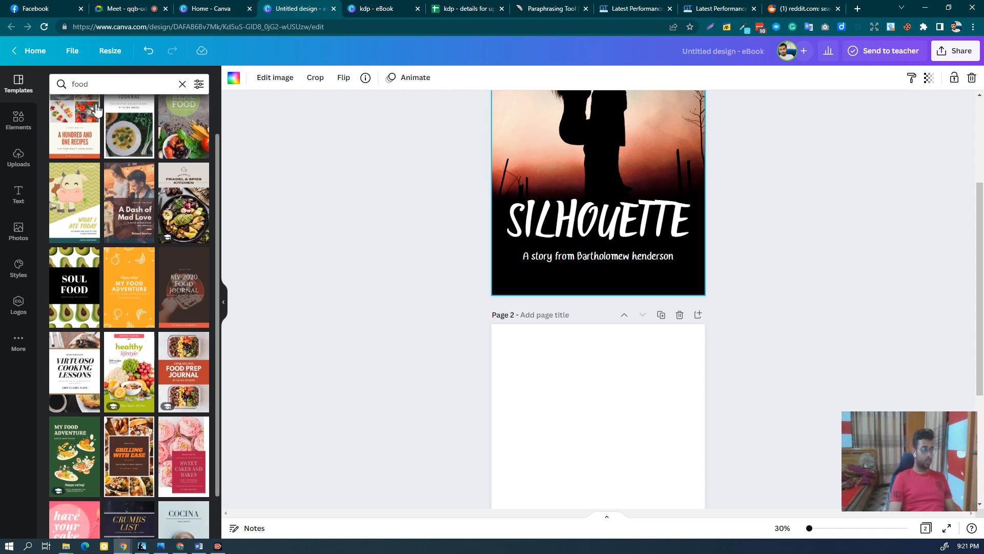
Find the green-and-white Healthy cover among the food templates and apply it to the blank second page
scroll(174, 192, down, 1)
scroll(174, 192, down, 7)
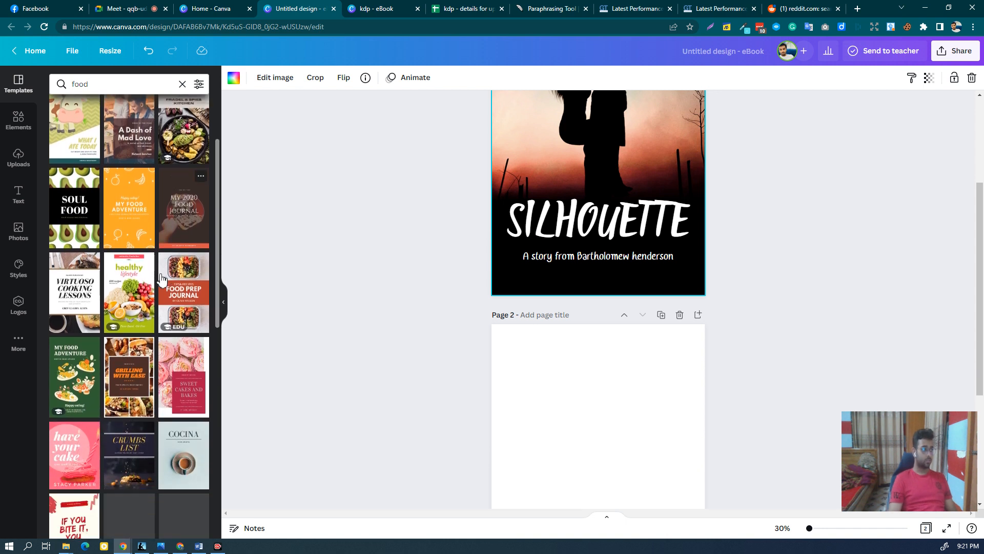
scroll(153, 320, down, 7)
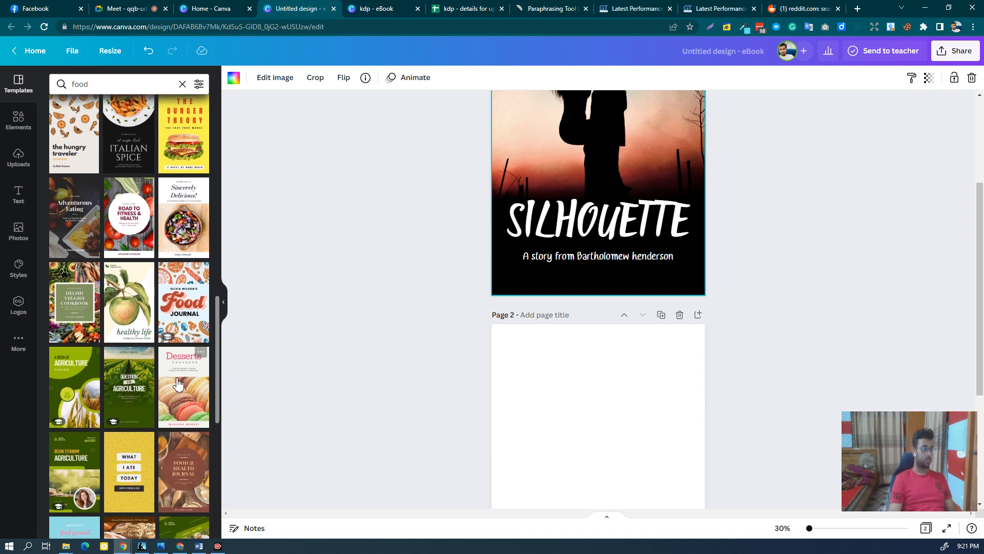
scroll(151, 357, down, 7)
scroll(158, 417, down, 10)
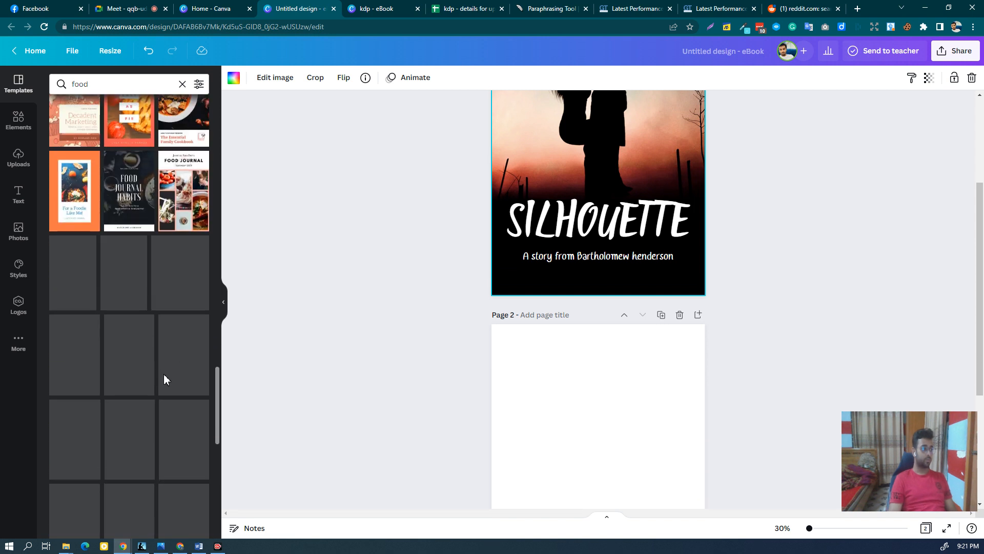
scroll(167, 389, down, 5)
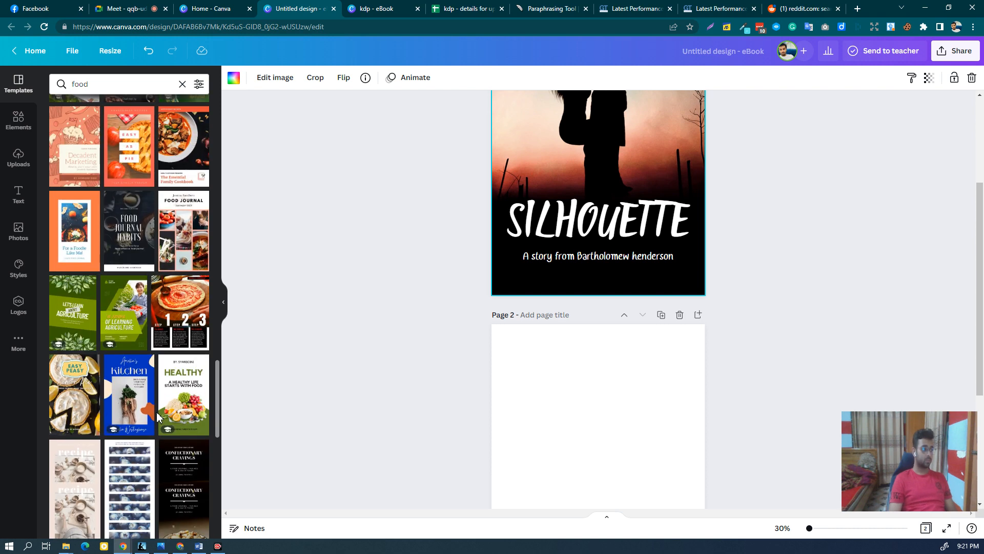
scroll(154, 424, down, 5)
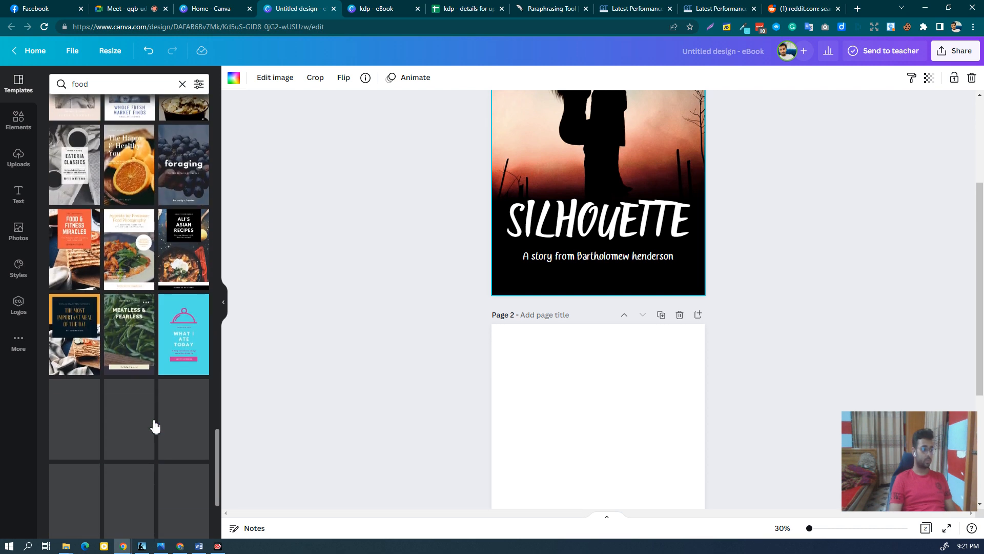
scroll(154, 426, down, 1)
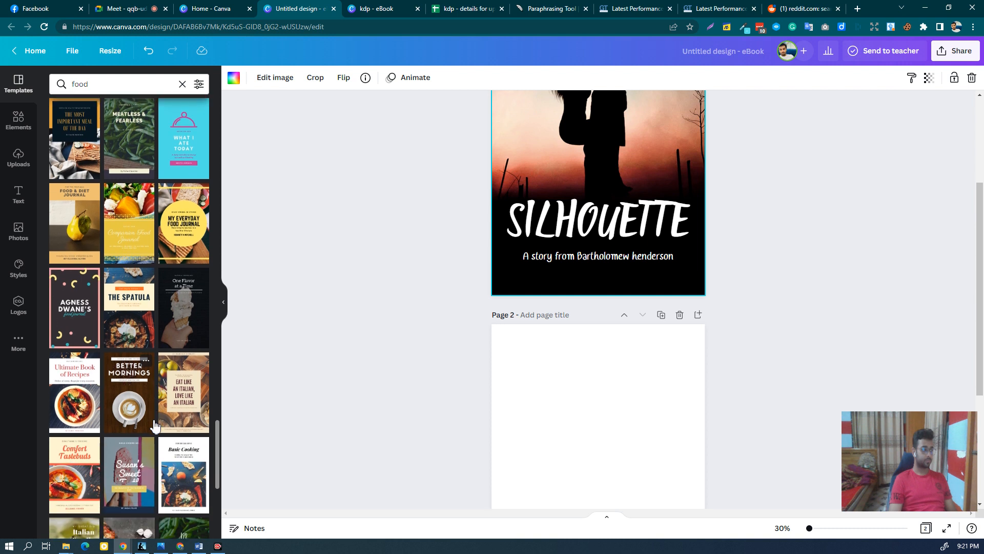
scroll(382, 389, down, 4)
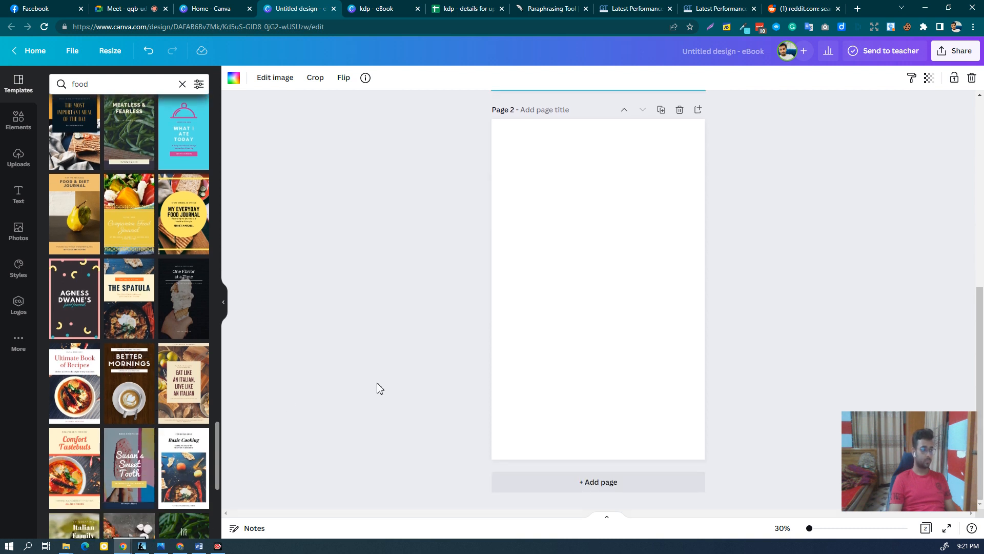
scroll(128, 359, down, 6)
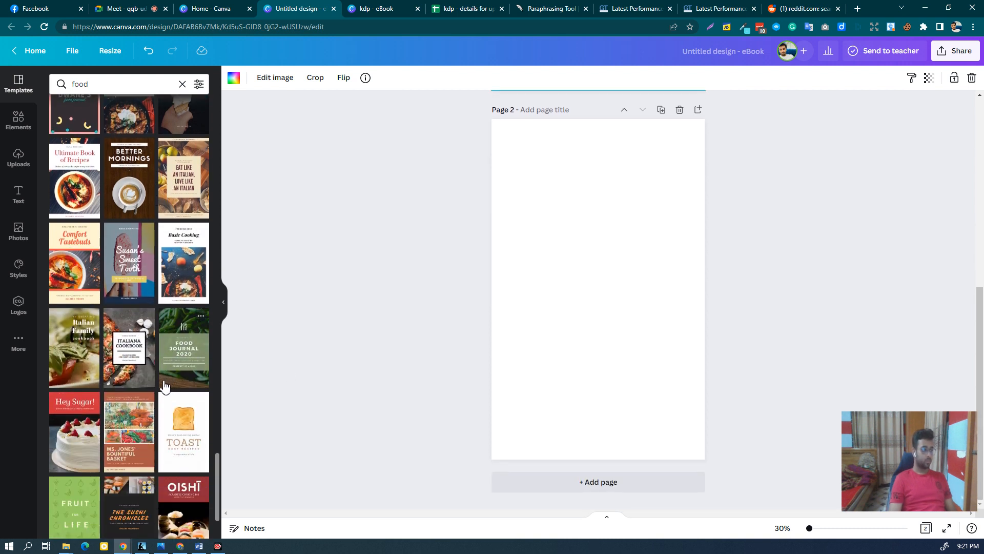
scroll(137, 367, down, 1)
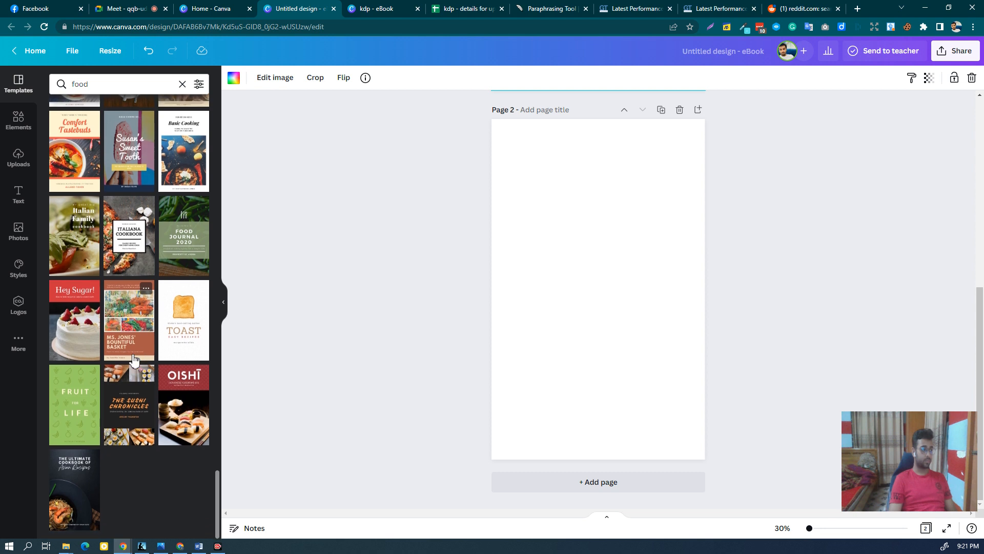
scroll(158, 355, down, 5)
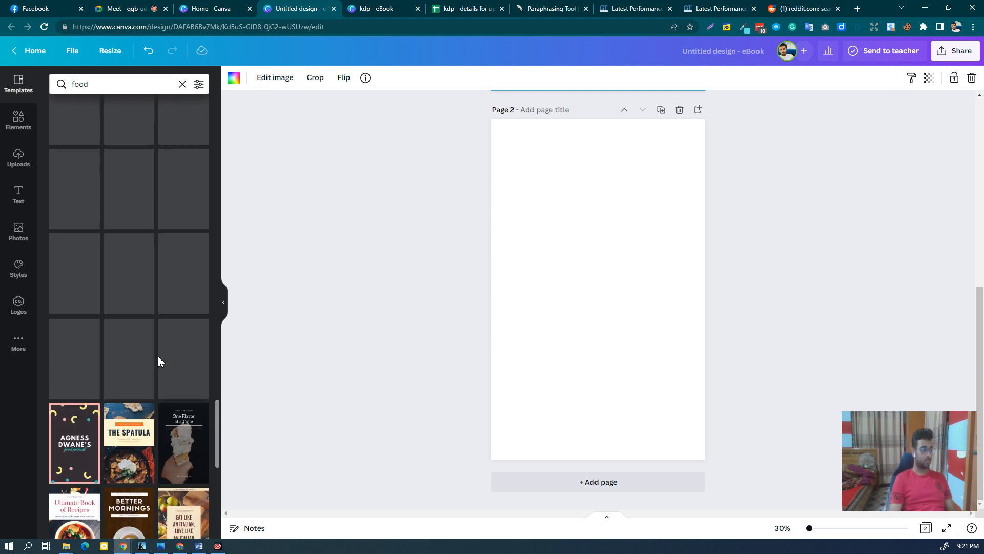
scroll(158, 361, up, 2)
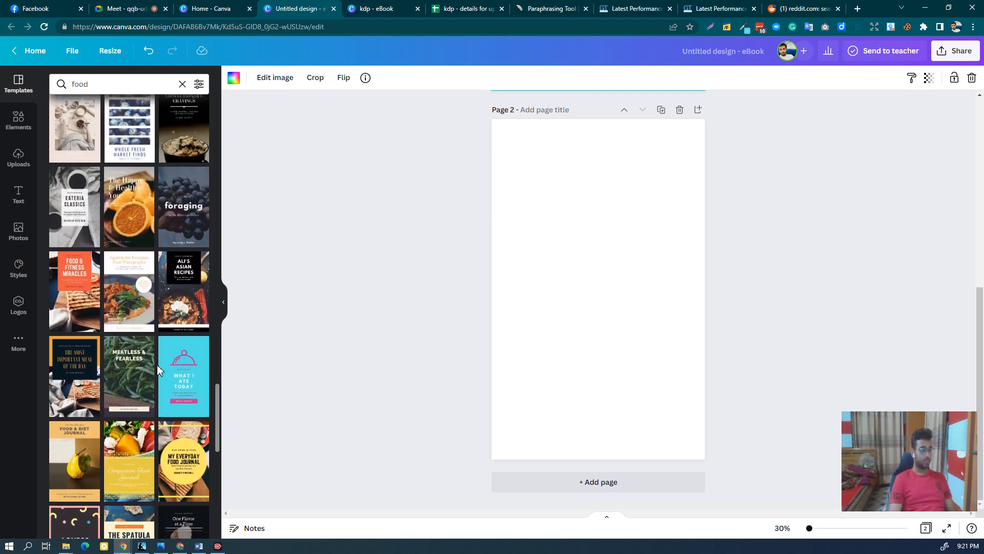
scroll(157, 364, up, 4)
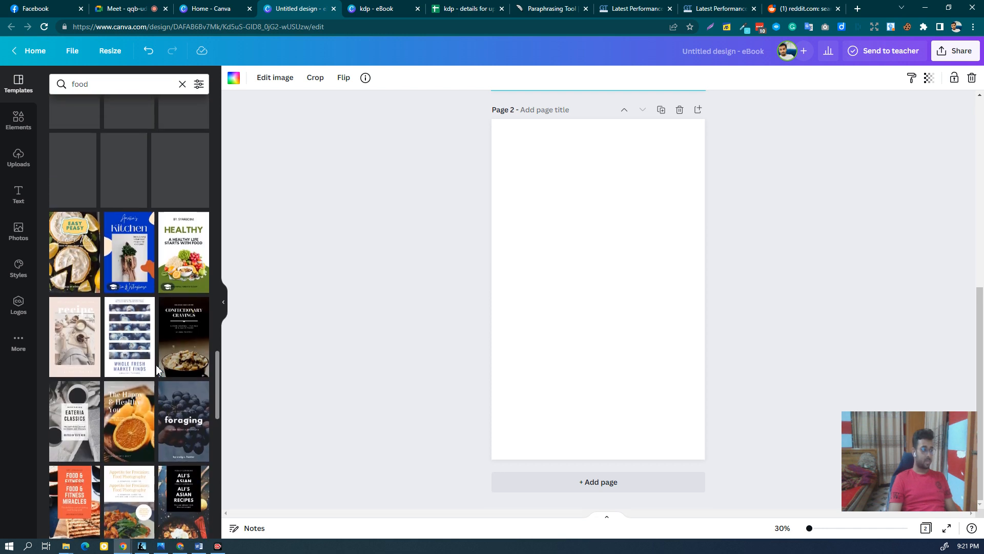
scroll(157, 369, up, 1)
click(179, 317)
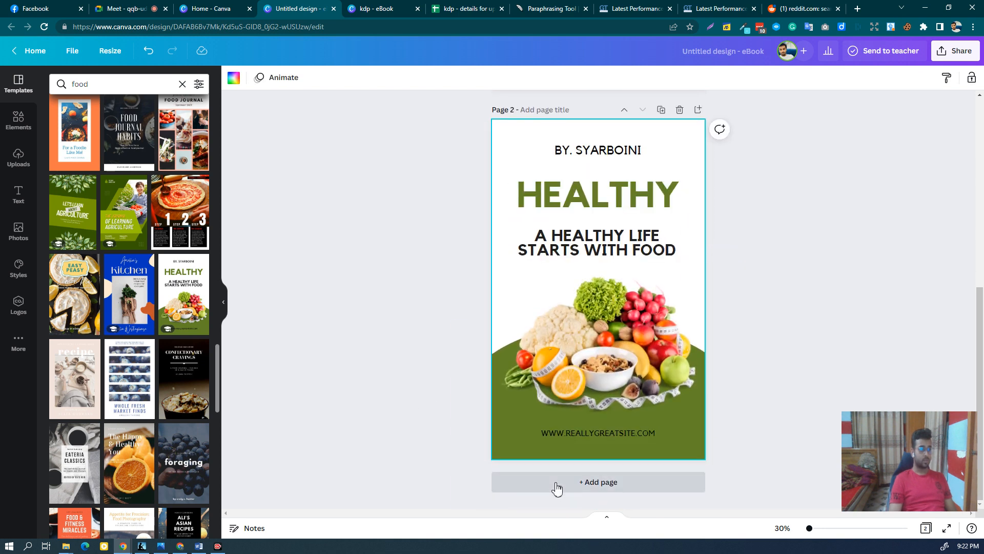
Add a third page and apply the Delicious Cake Recipe template from the food results to it
click(625, 483)
scroll(147, 363, up, 2)
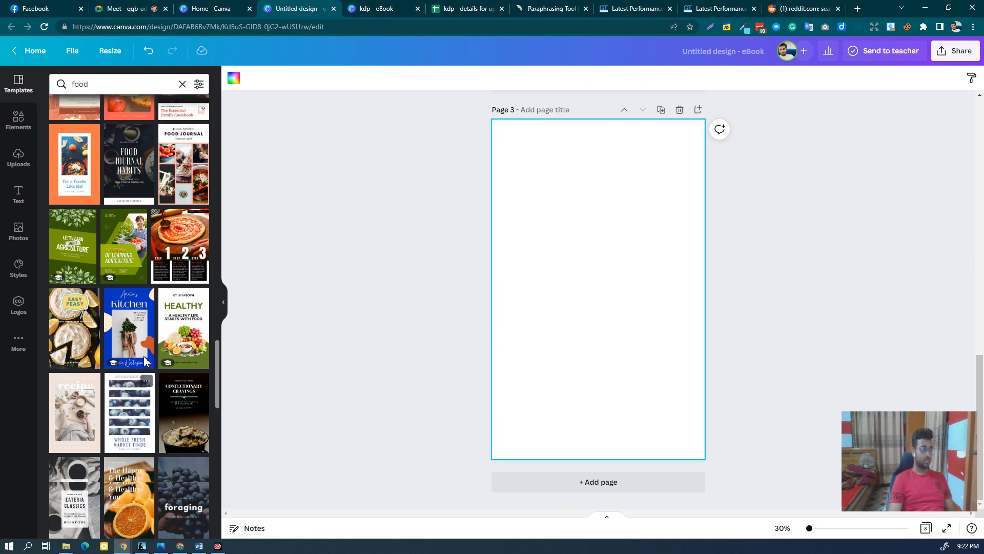
scroll(148, 362, up, 3)
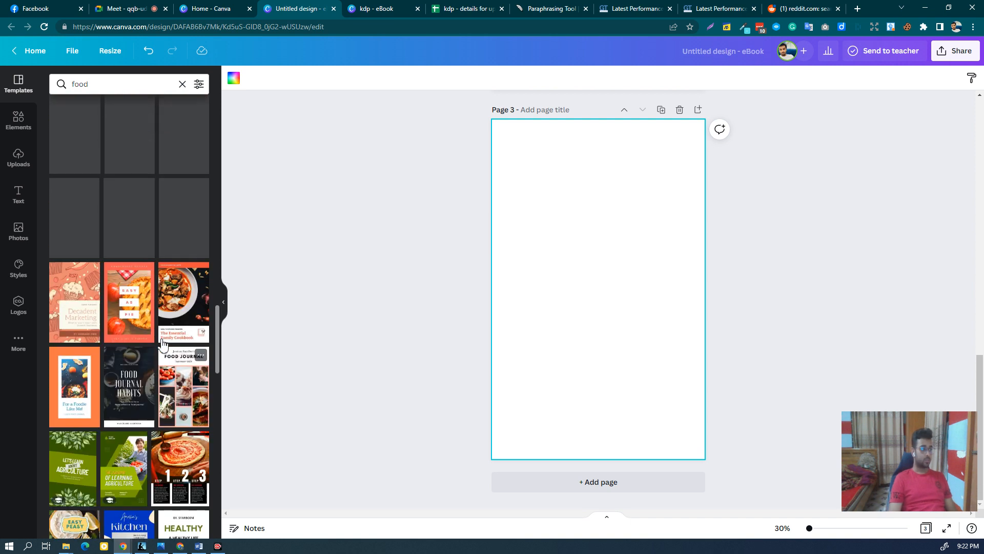
scroll(154, 332, up, 2)
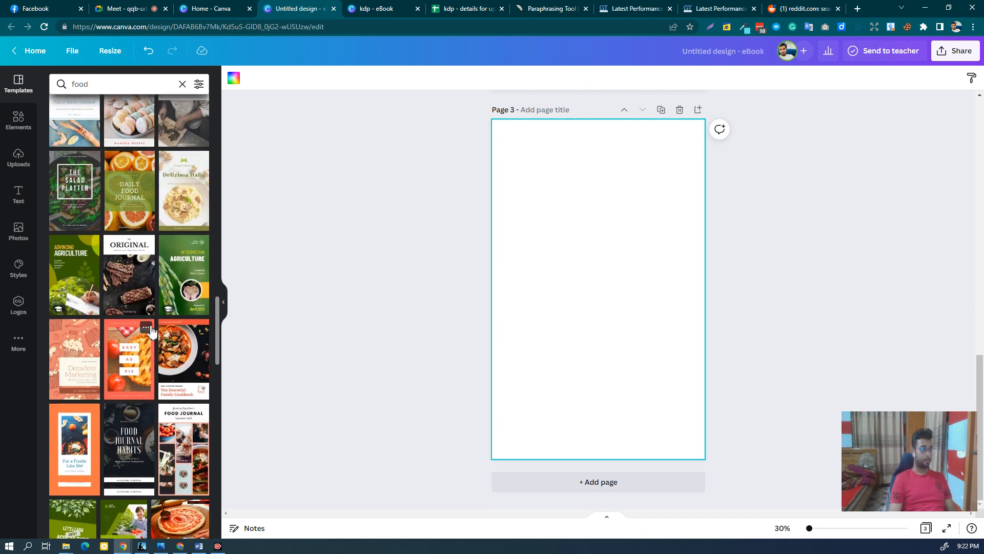
scroll(152, 332, up, 4)
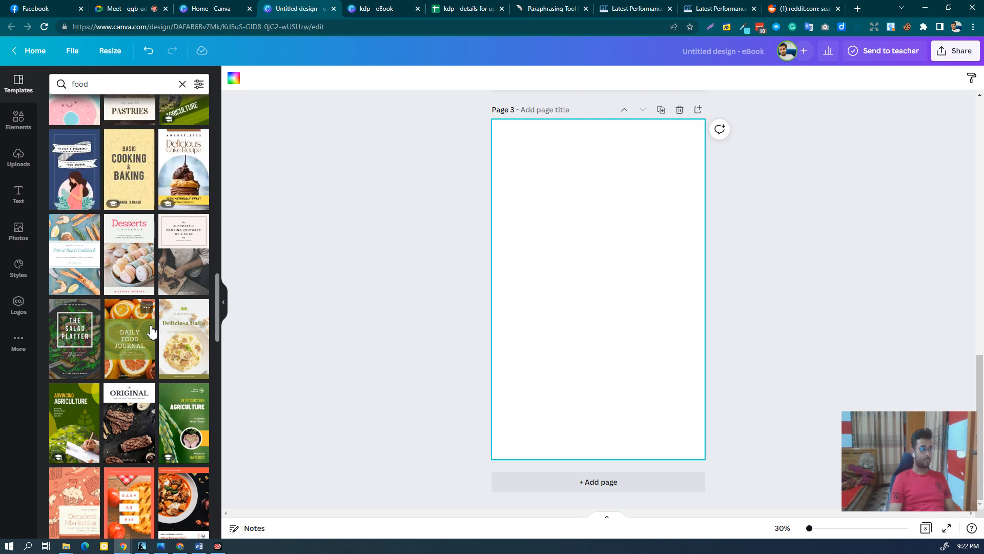
click(176, 277)
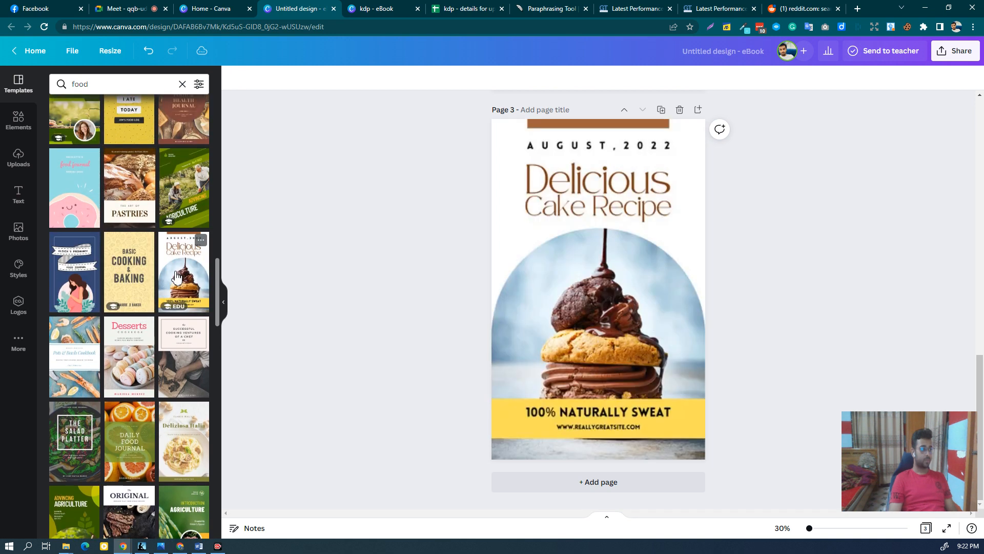
Compare the Healthy and Delicious Cake Recipe covers and delete the cake recipe page
click(595, 332)
scroll(593, 402, up, 6)
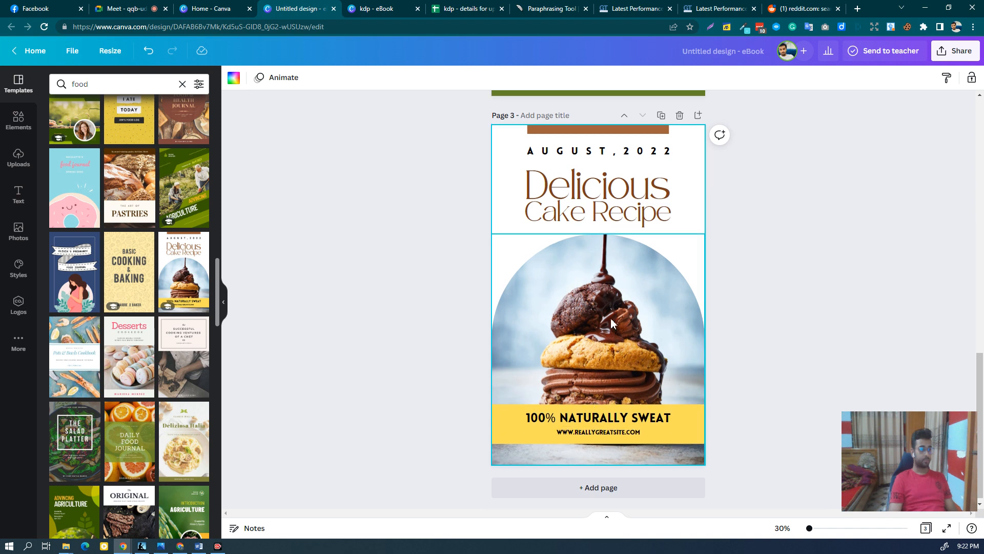
scroll(583, 402, down, 4)
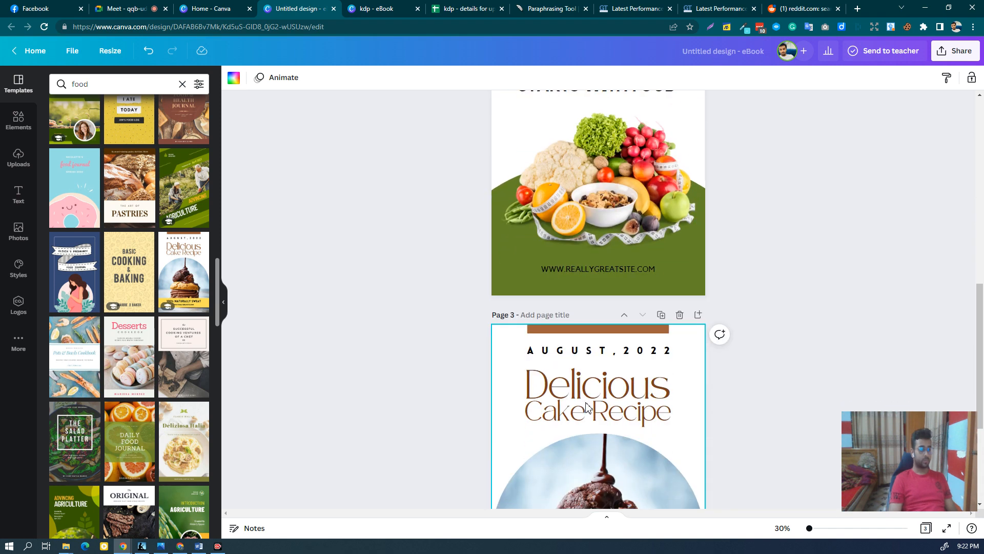
scroll(615, 358, up, 4)
scroll(661, 327, down, 6)
scroll(679, 352, up, 2)
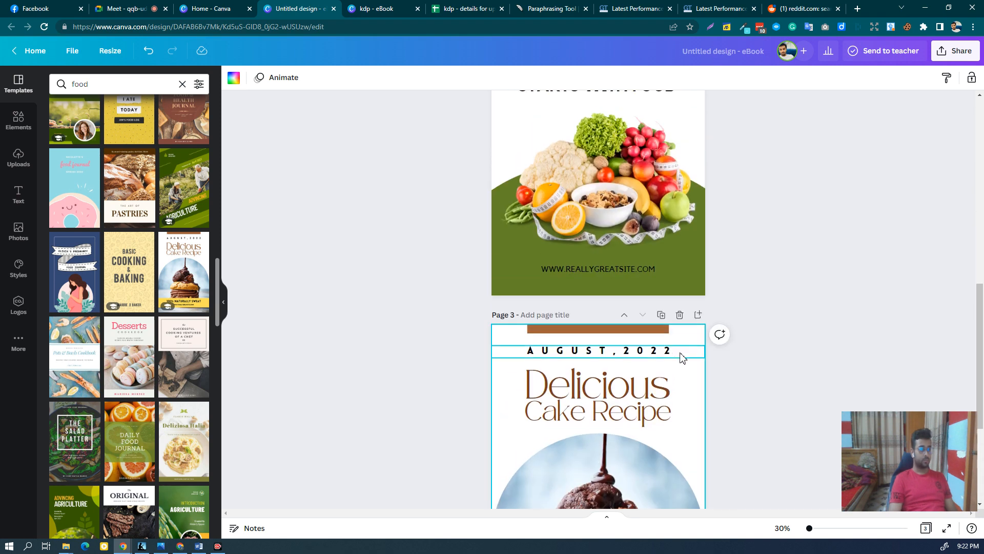
click(679, 315)
Delete the Silhouette cover page, and add and remove a blank page after the Healthy cover
scroll(589, 256, up, 6)
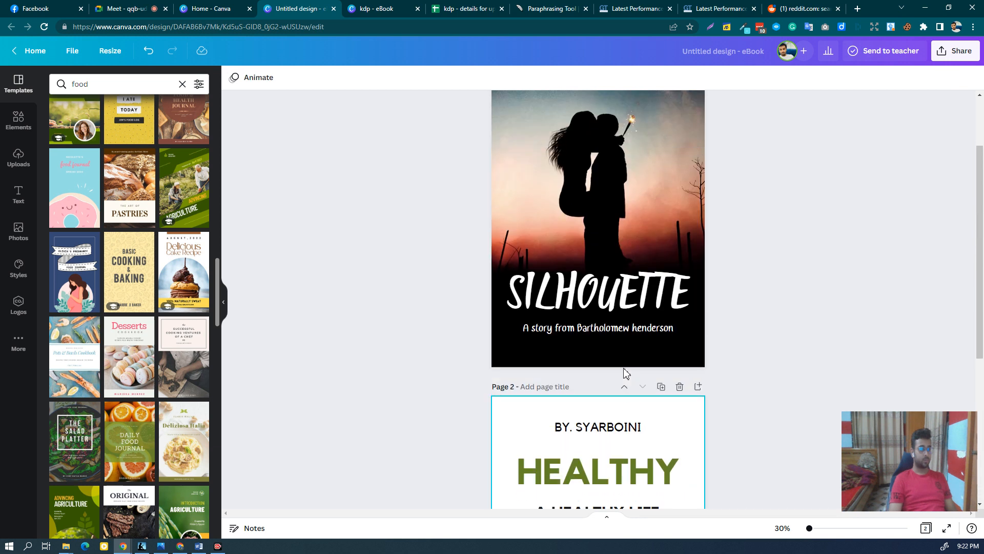
click(679, 110)
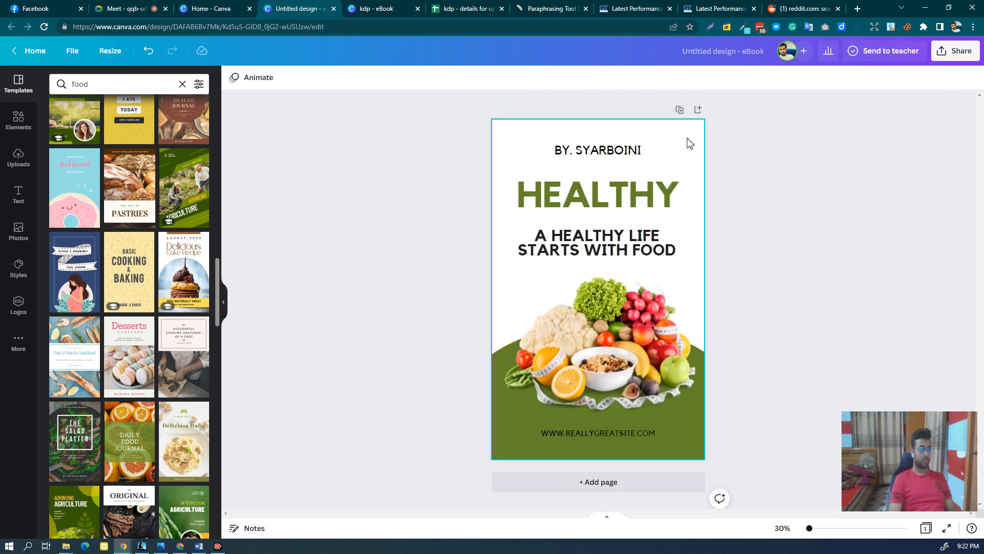
click(619, 485)
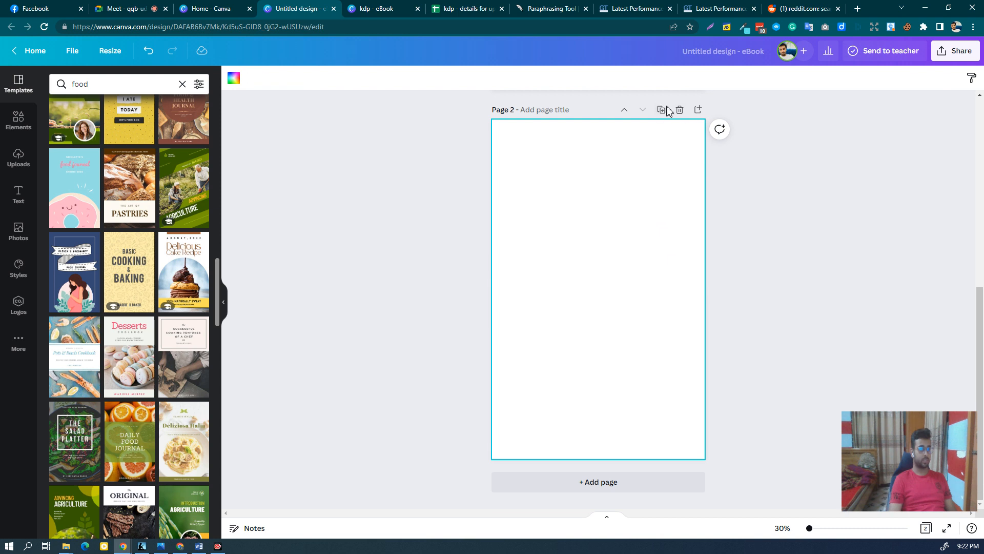
click(679, 111)
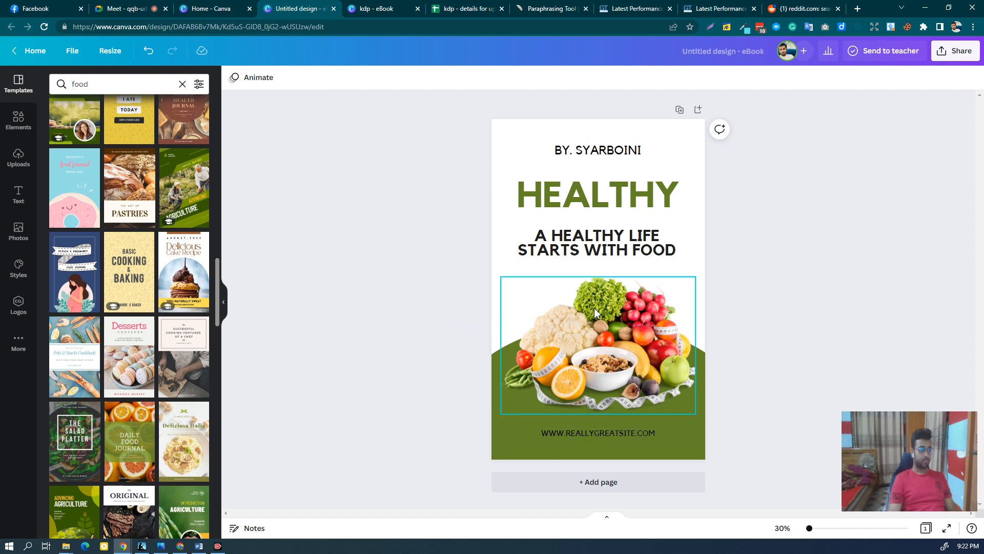
Open the Healthy title and the "A Healthy Life Starts With Food" subtitle for text editing in turn
click(601, 201)
double_click(601, 201)
click(601, 201)
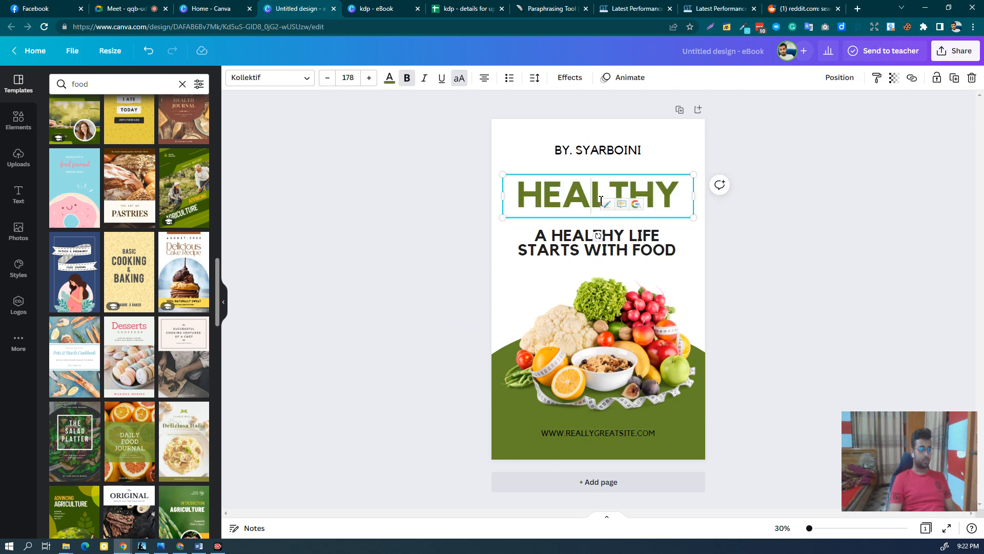
click(574, 249)
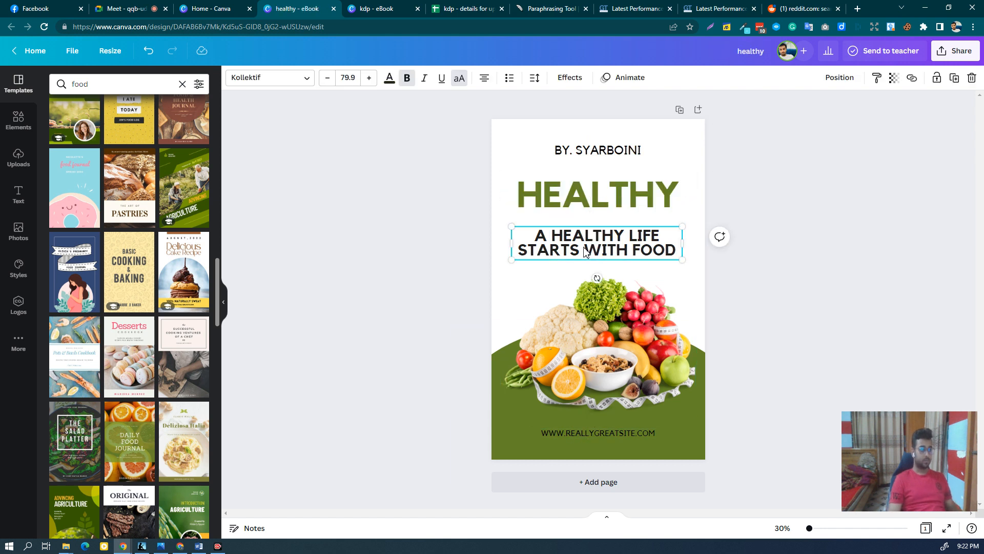
click(574, 250)
click(574, 249)
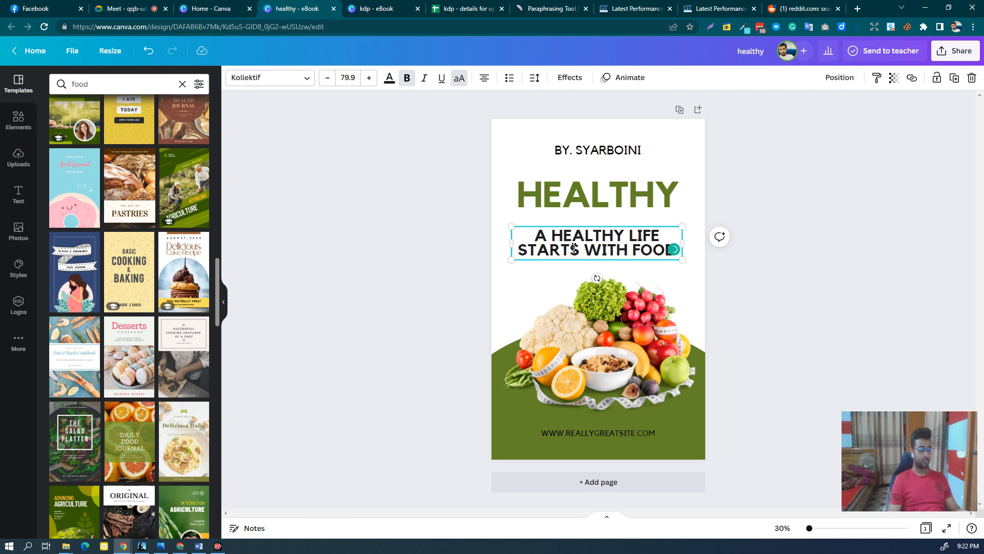
Try entering a T in the author line above the title, remove it, and return to the Healthy title
click(584, 151)
click(584, 151)
click(586, 152)
text(T)
key(BackSpace)
click(569, 197)
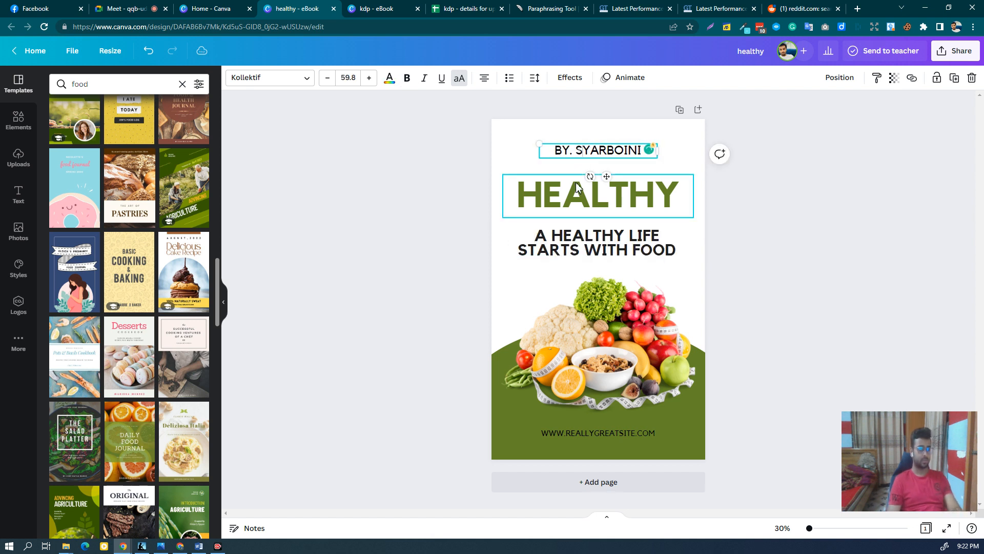
Remove the first E from the cover title so it reads HALTHY, and click into the subtitle
click(569, 197)
click(569, 197)
key(BackSpace)
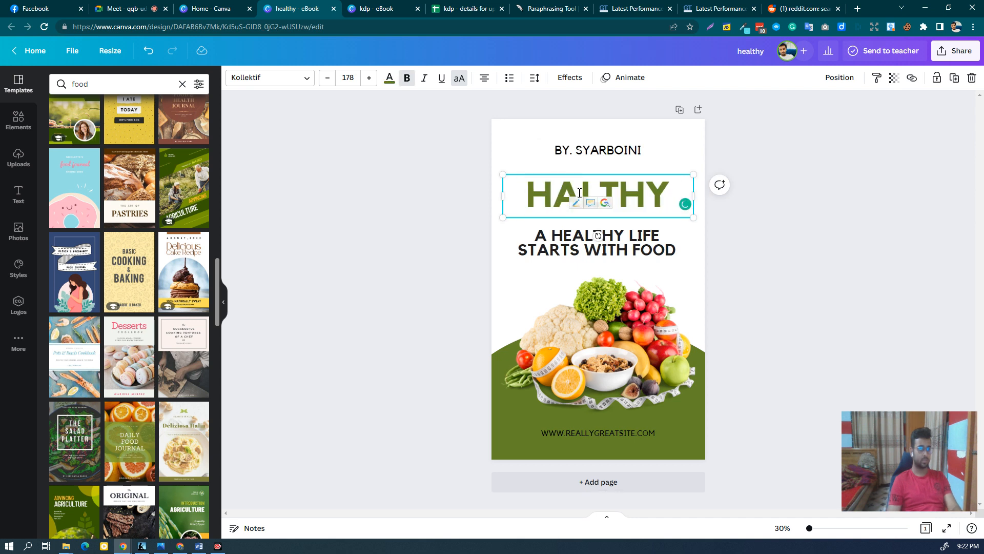
click(536, 241)
click(536, 241)
Move the food photo up so it sits directly below the subtitle
click(605, 312)
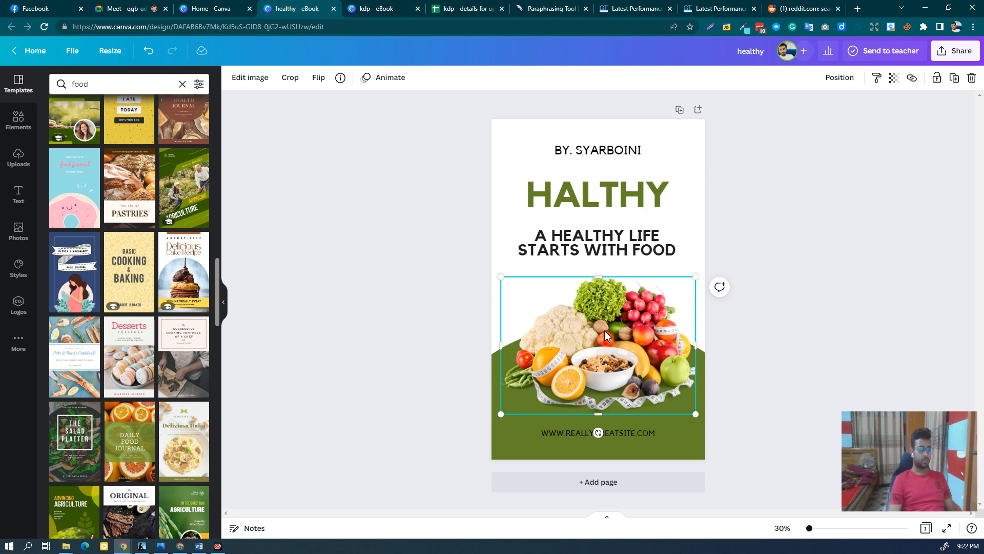
mouse_move(640, 350)
mouse_down()
mouse_move(611, 271)
mouse_move(677, 333)
mouse_move(640, 342)
mouse_move(627, 333)
mouse_move(637, 336)
mouse_up()
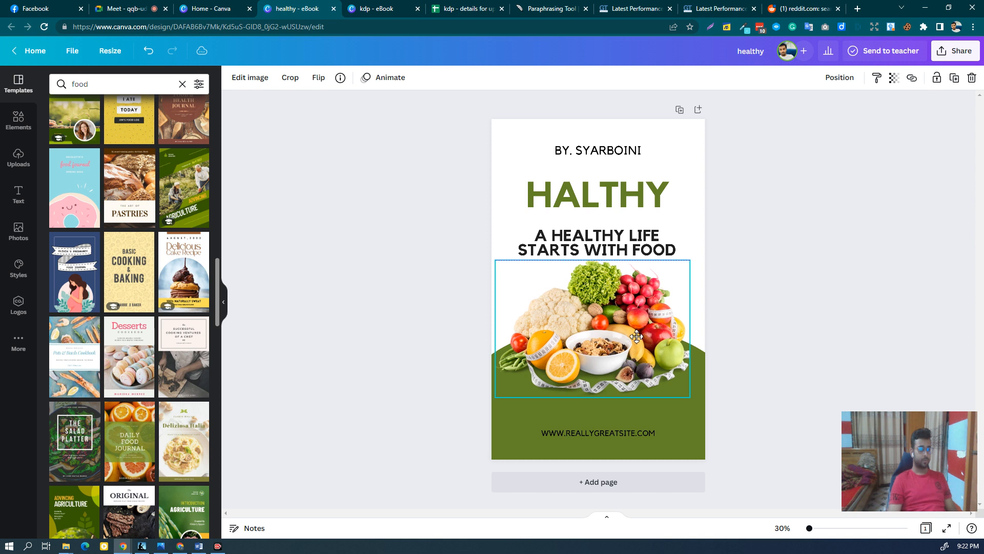
click(613, 429)
click(702, 393)
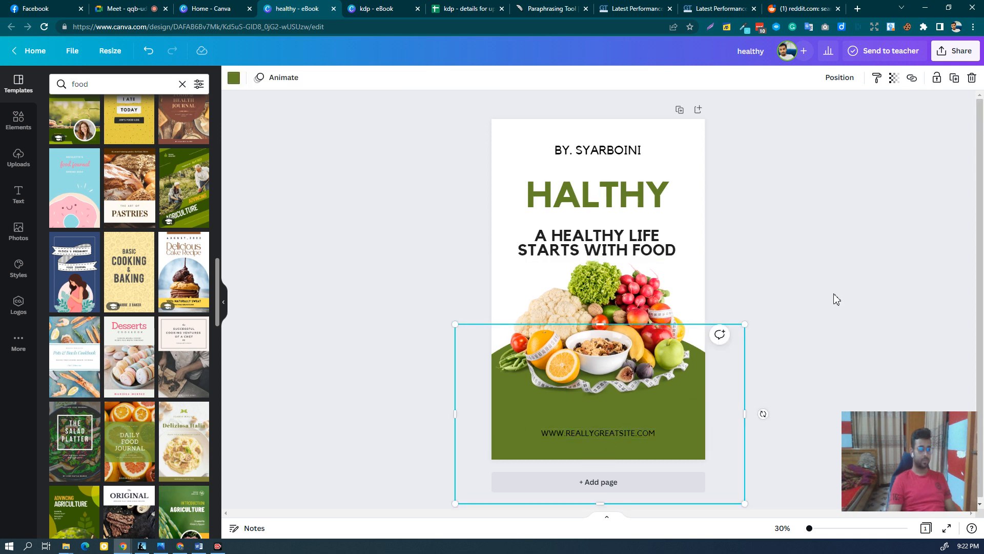
click(775, 348)
Try red, purple, violet, pink and amber as the title's text colour
click(610, 206)
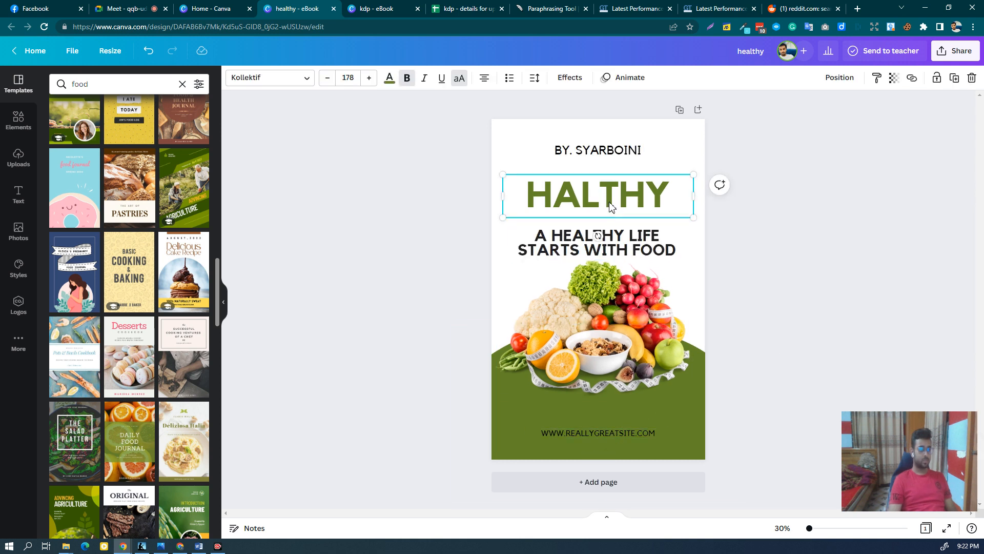
click(389, 81)
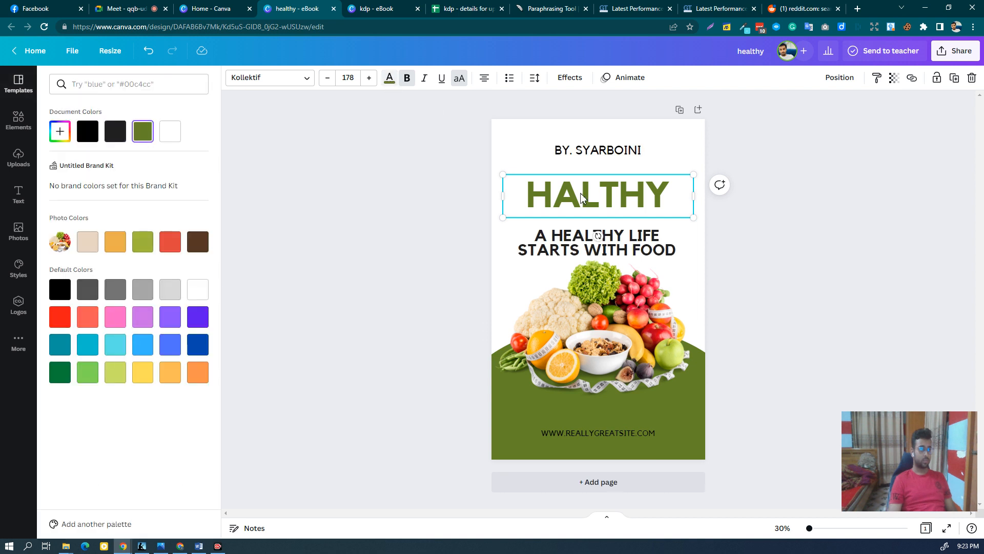
click(654, 201)
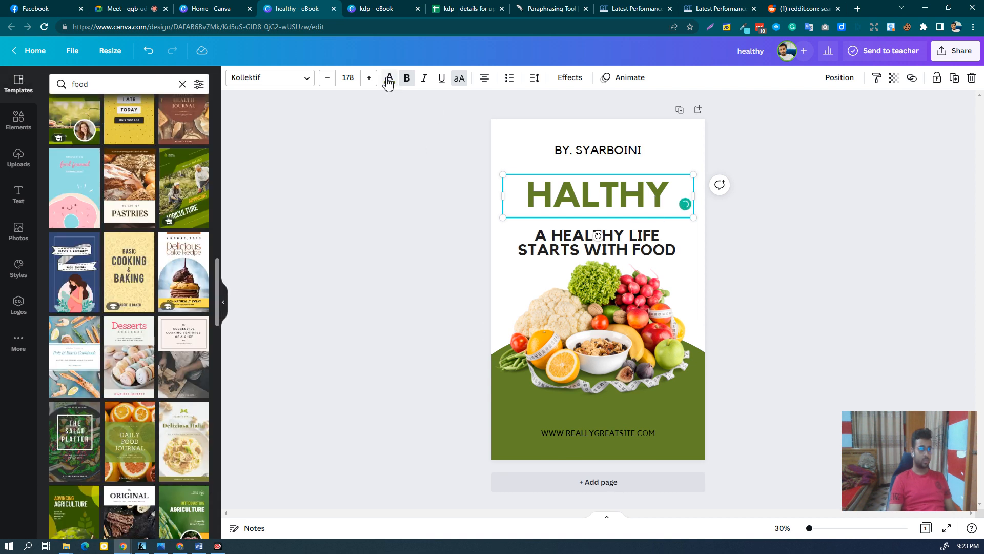
click(389, 81)
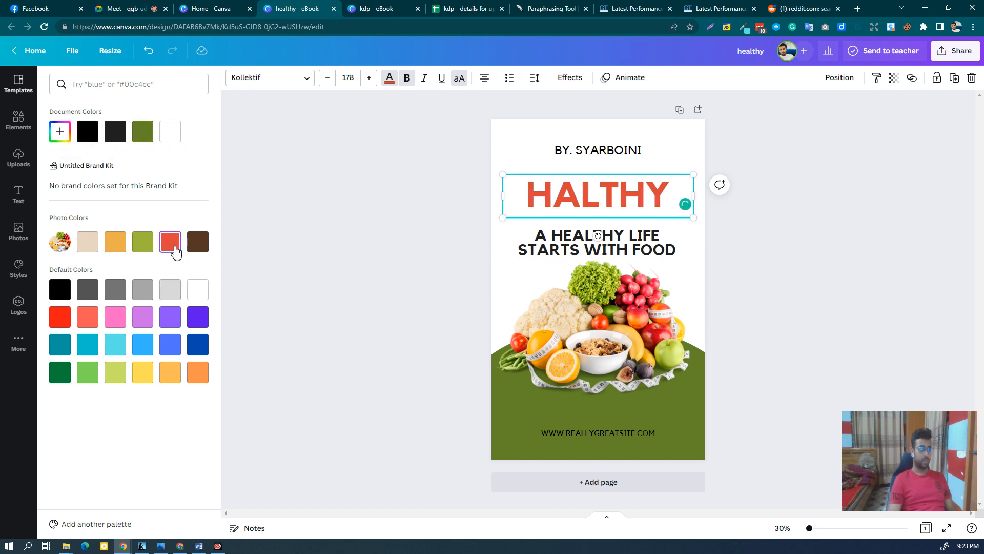
click(147, 320)
click(170, 323)
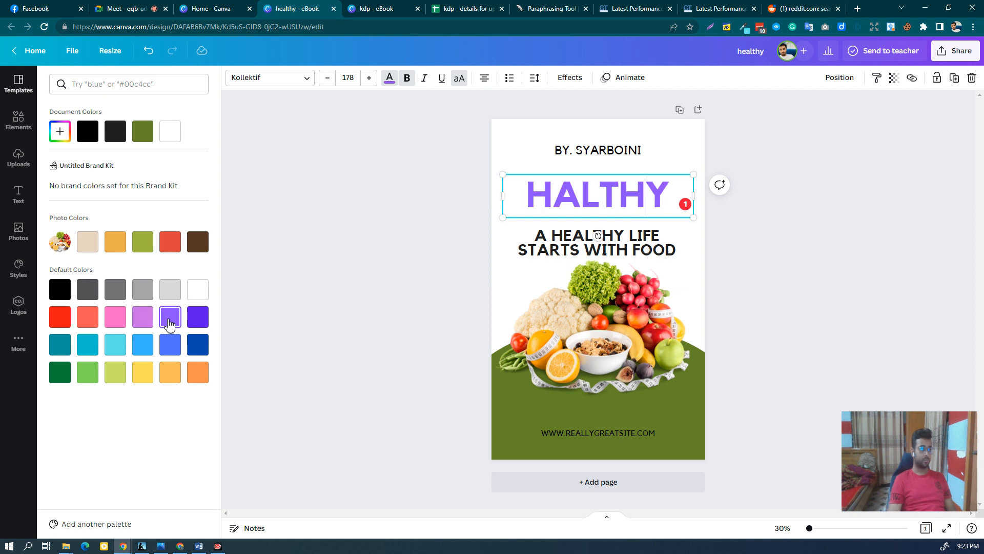
click(202, 325)
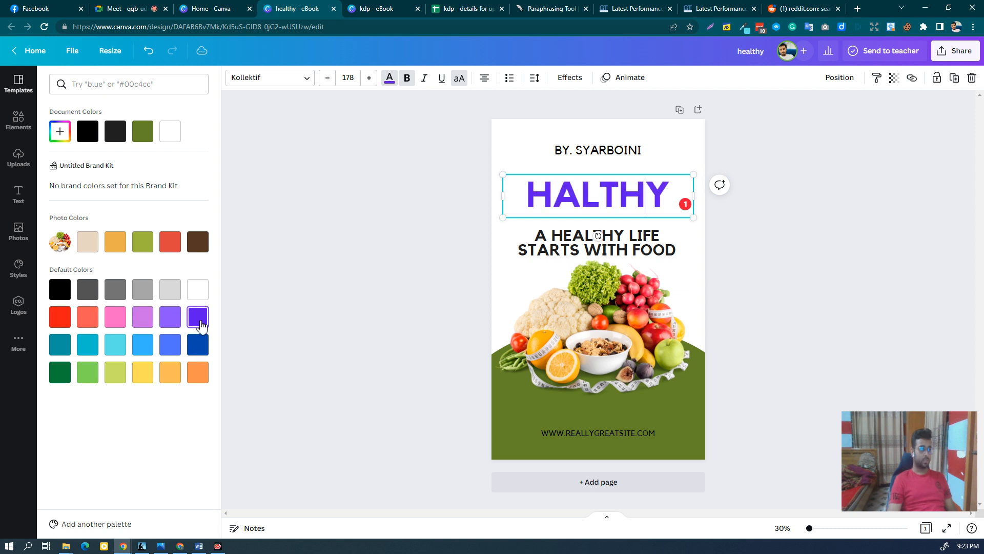
click(122, 321)
click(112, 248)
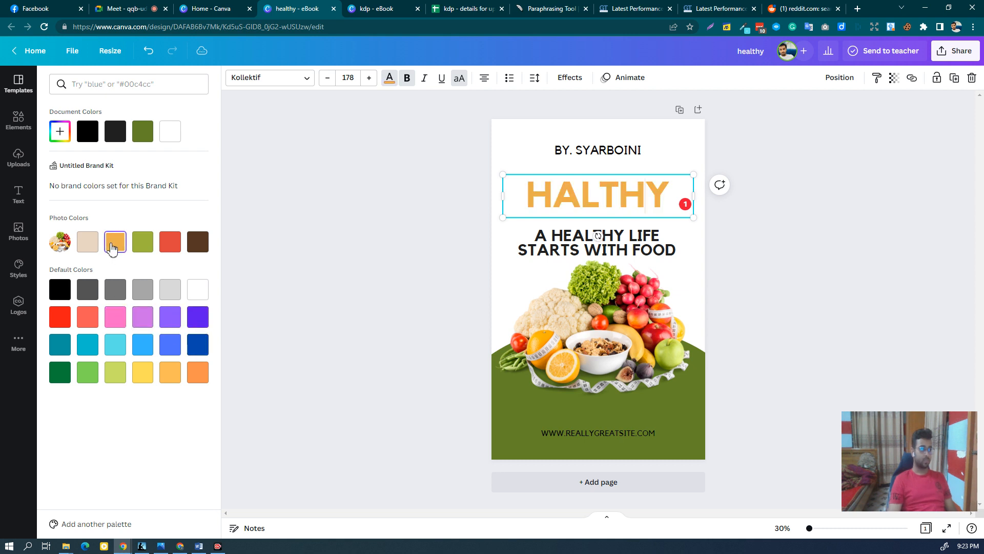
click(62, 325)
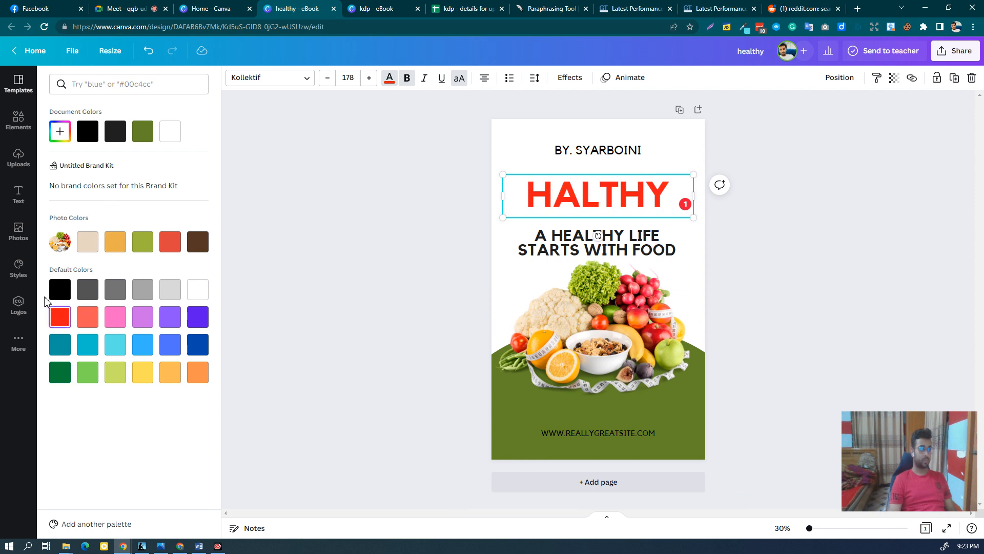
Compare yellow and orange shades on the title and set its text colour to light purple
click(113, 246)
click(197, 382)
click(149, 375)
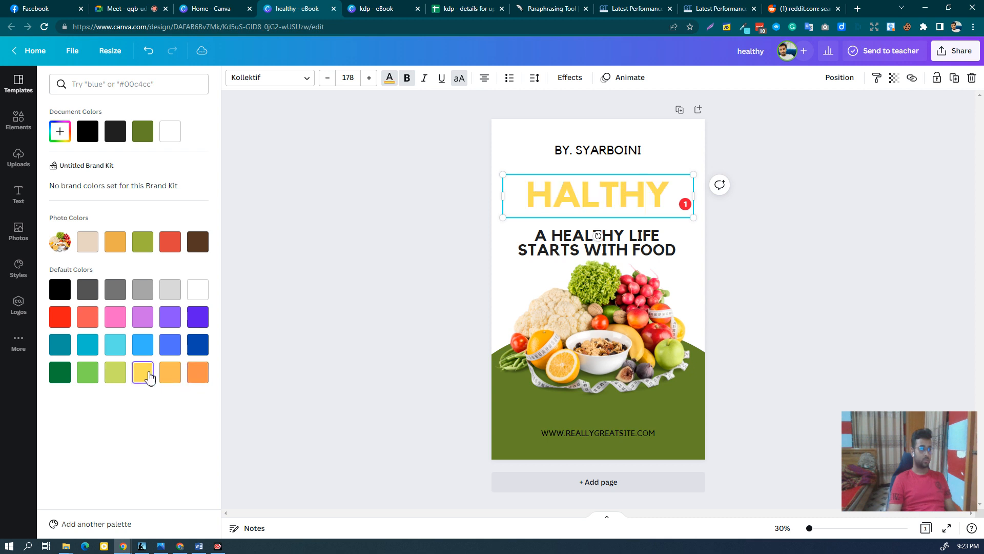
click(171, 378)
click(203, 376)
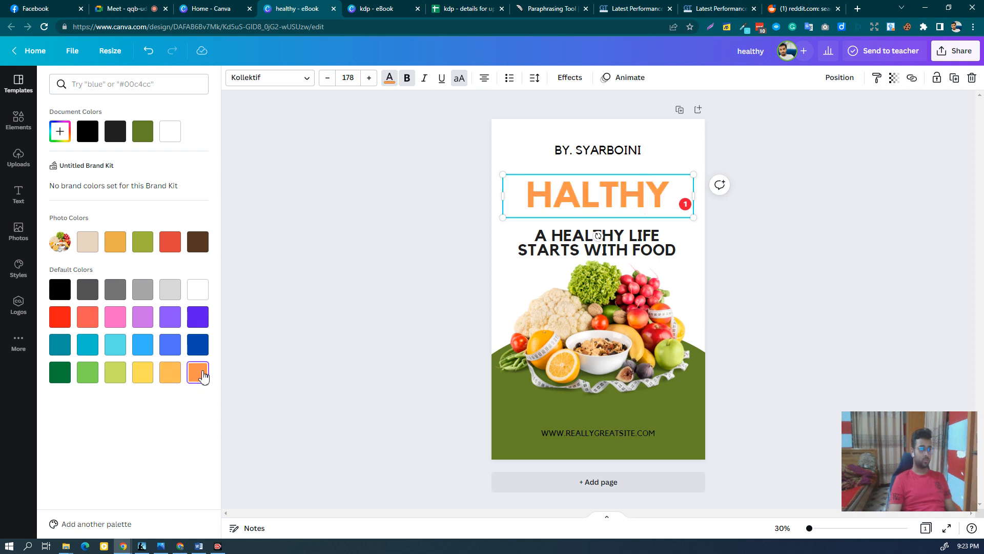
click(139, 318)
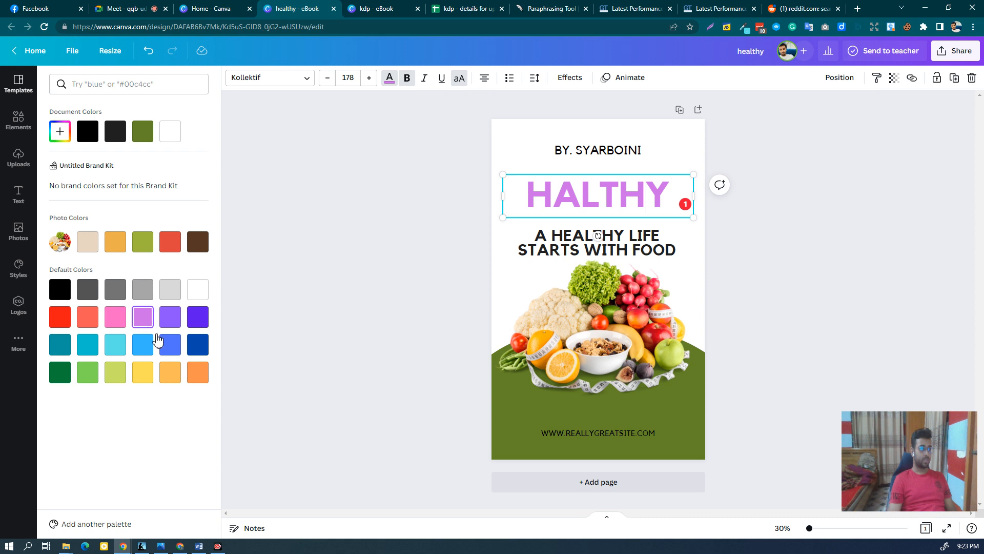
Recolour the green curved background shape with the title's light purple from the document colours
click(519, 454)
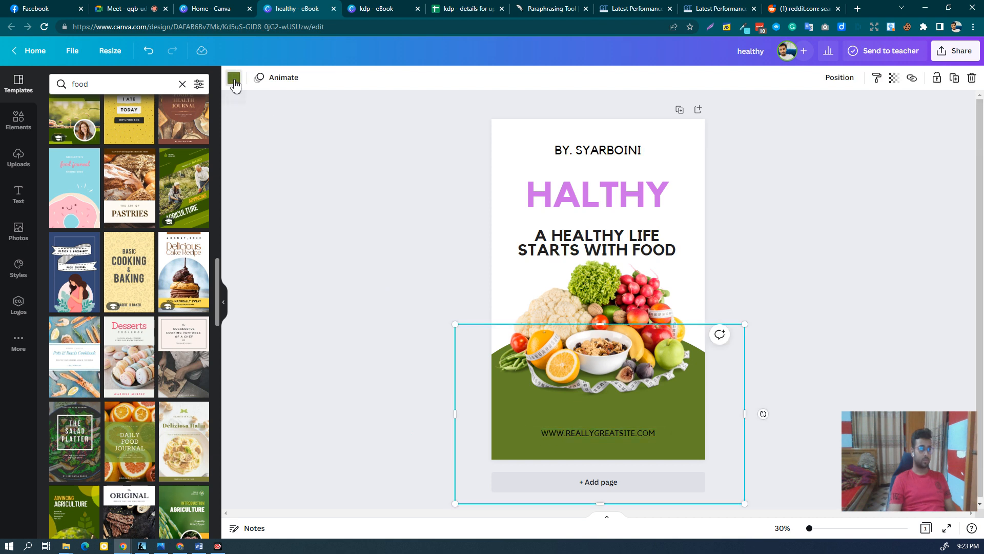
click(233, 79)
click(170, 133)
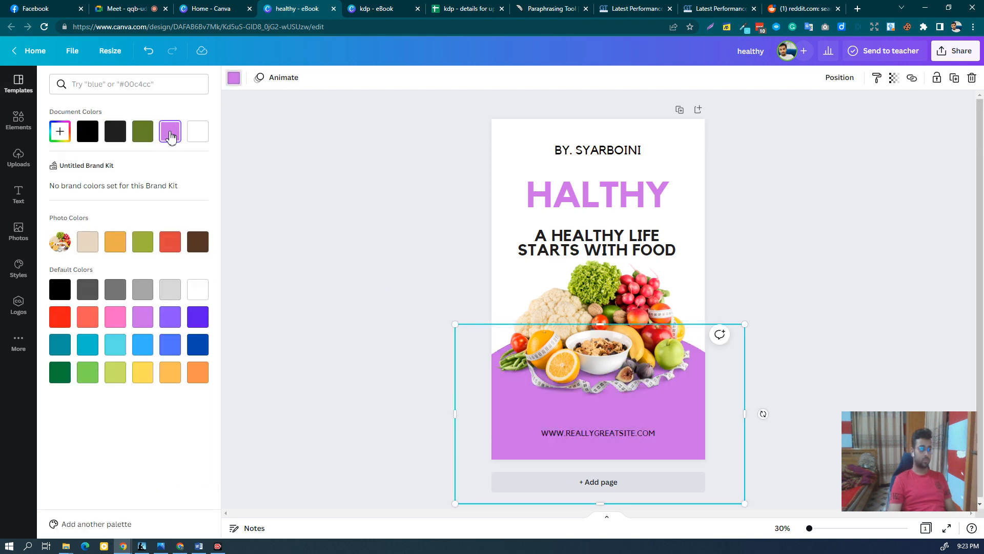
click(363, 268)
Set the font of the author line above the title to Open Sans Extra Bold
click(604, 155)
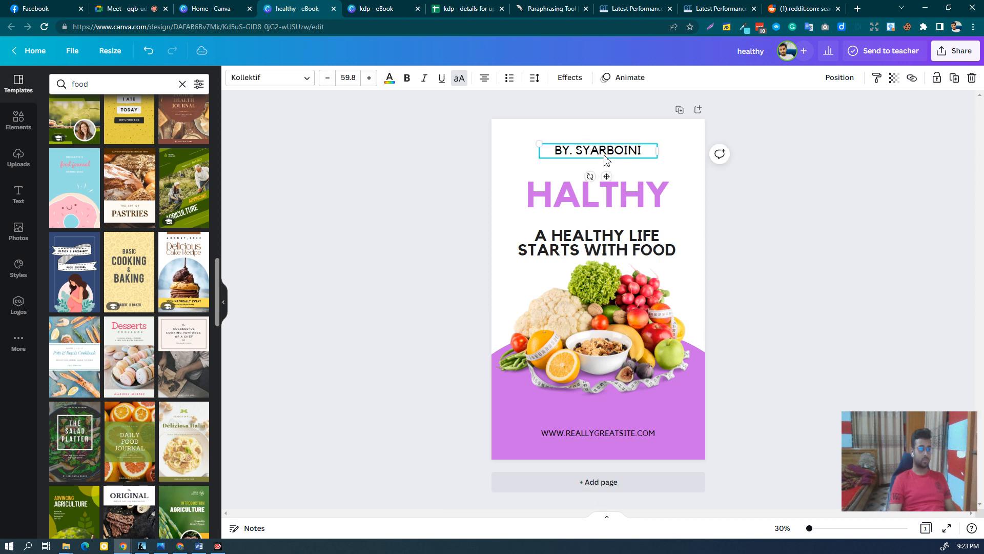
click(596, 246)
click(595, 161)
click(567, 156)
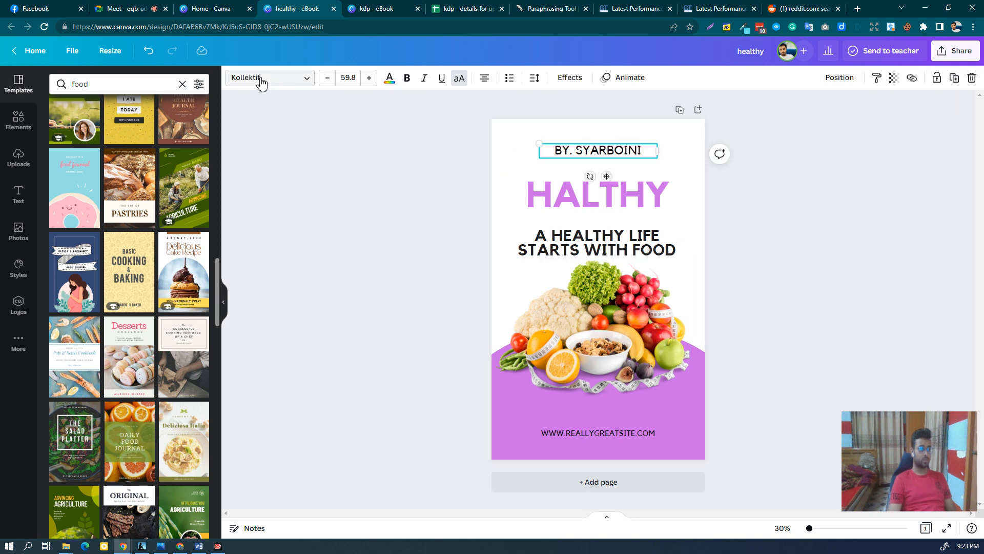
click(261, 84)
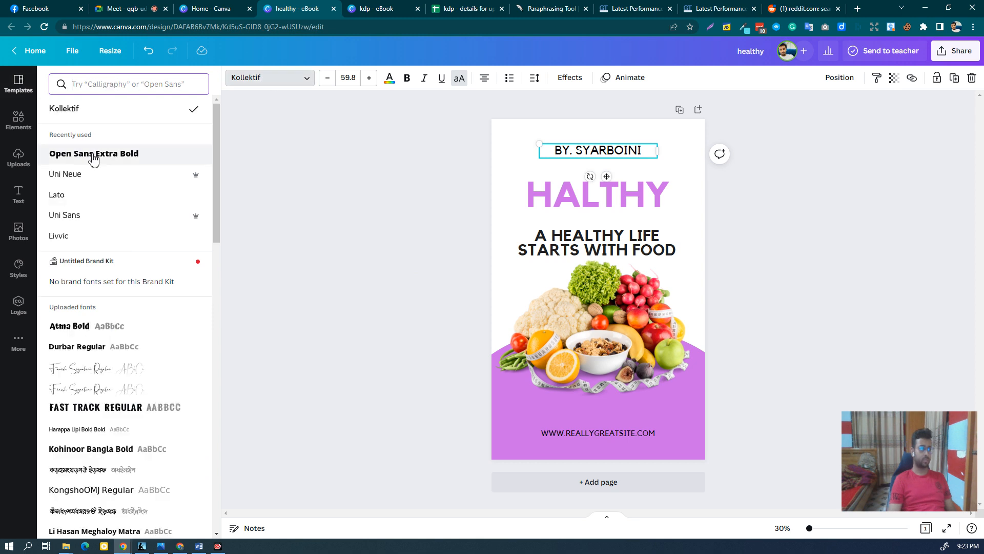
click(94, 155)
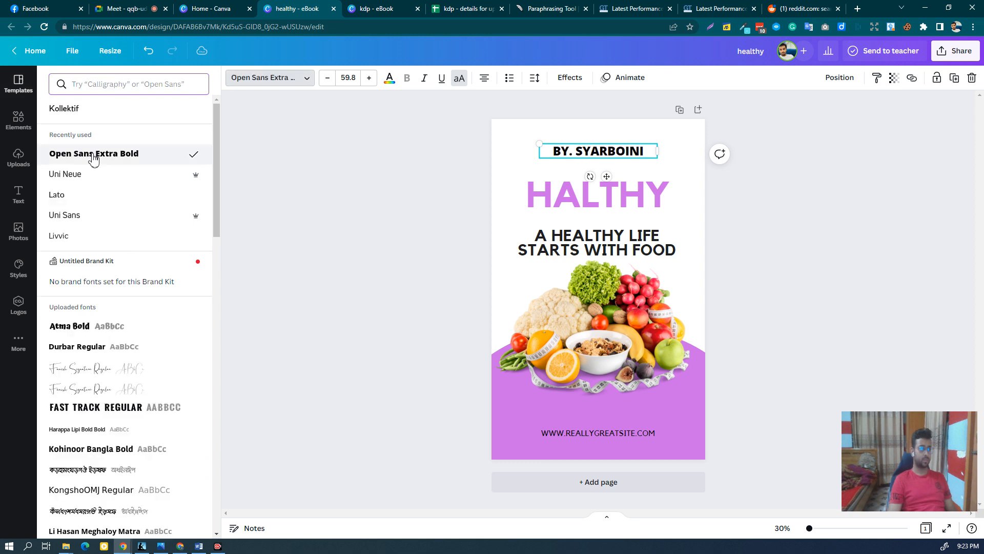
Set the font of the "A Healthy Life Starts With Food" subtitle to Open Sans Extra Bold
click(583, 246)
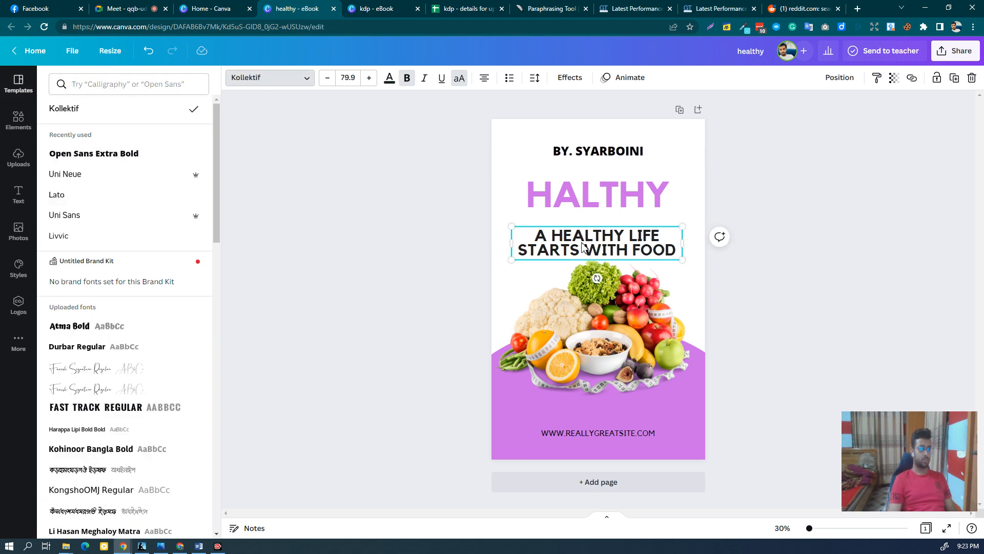
click(83, 155)
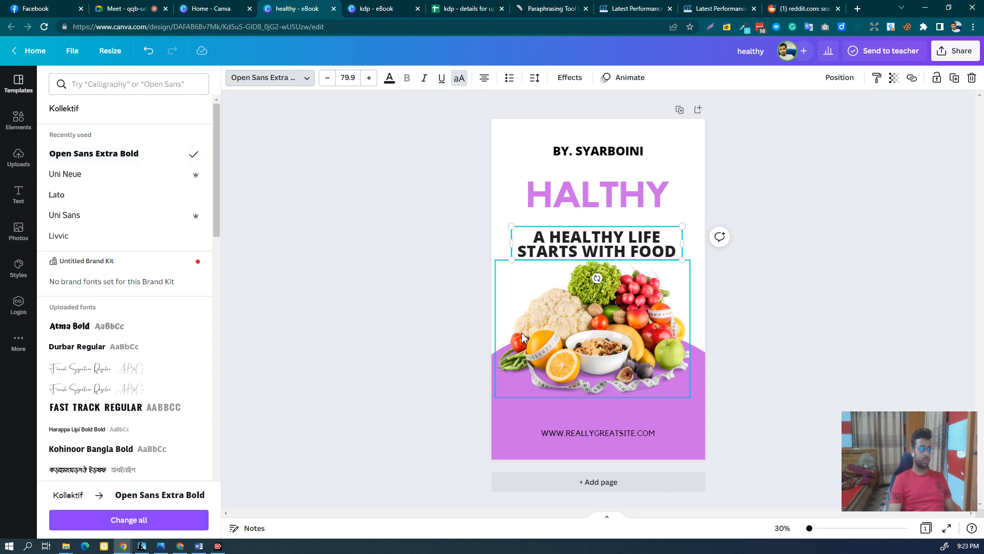
click(390, 277)
Delete the food photo, and select the title, author line and subtitle in turn
click(602, 338)
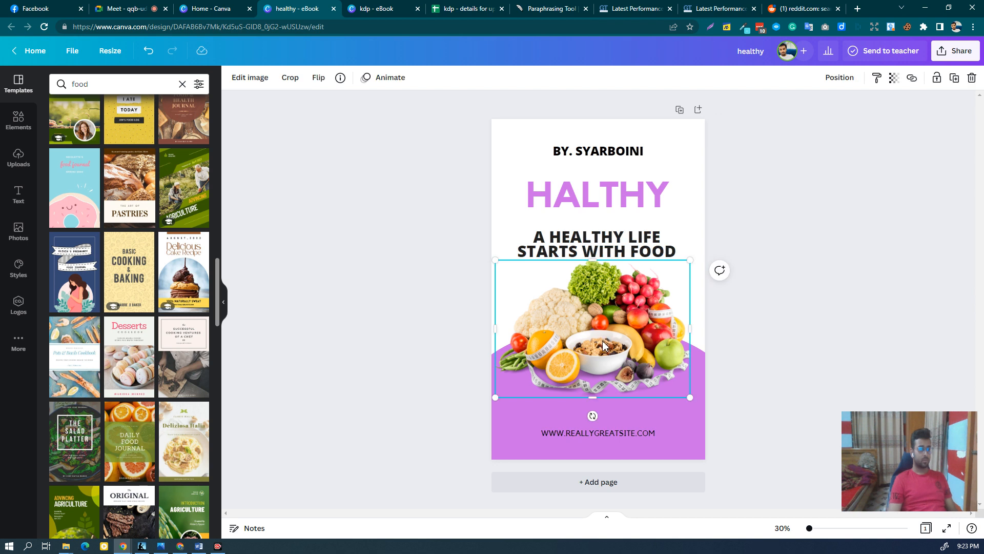
key(Delete)
click(604, 198)
click(604, 200)
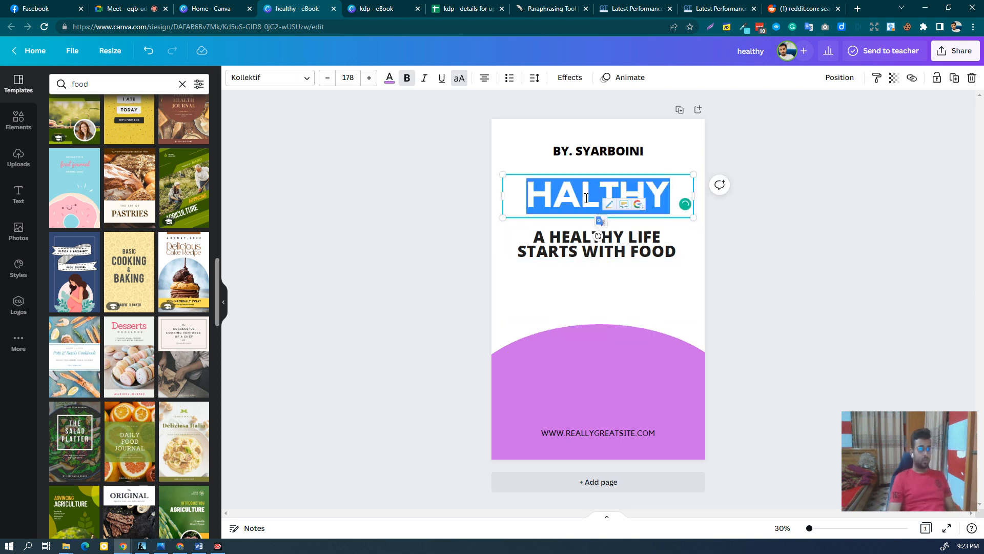
click(578, 155)
click(583, 257)
click(589, 256)
click(385, 312)
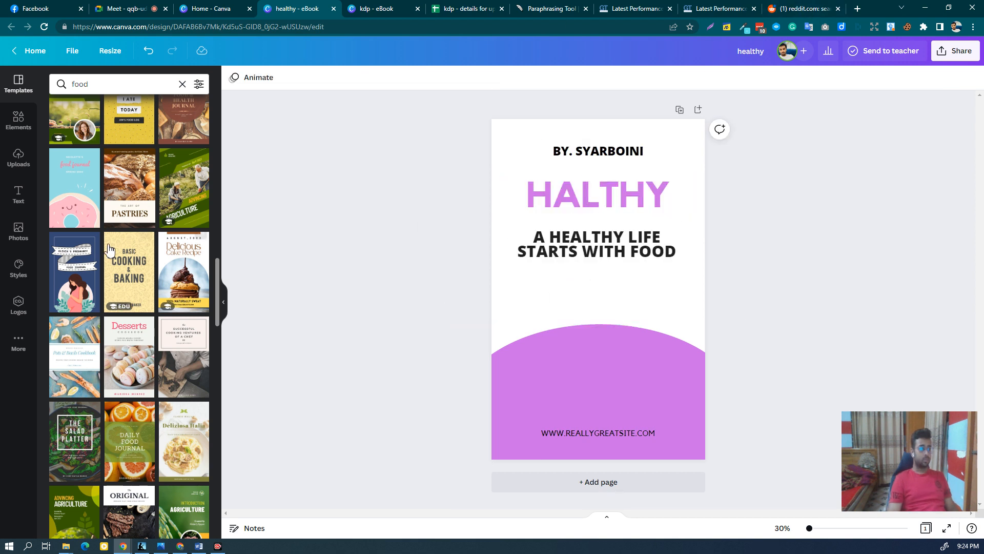
Browse the uploaded images and place the red and black Lyte Bug work light photo below the subtitle
click(20, 157)
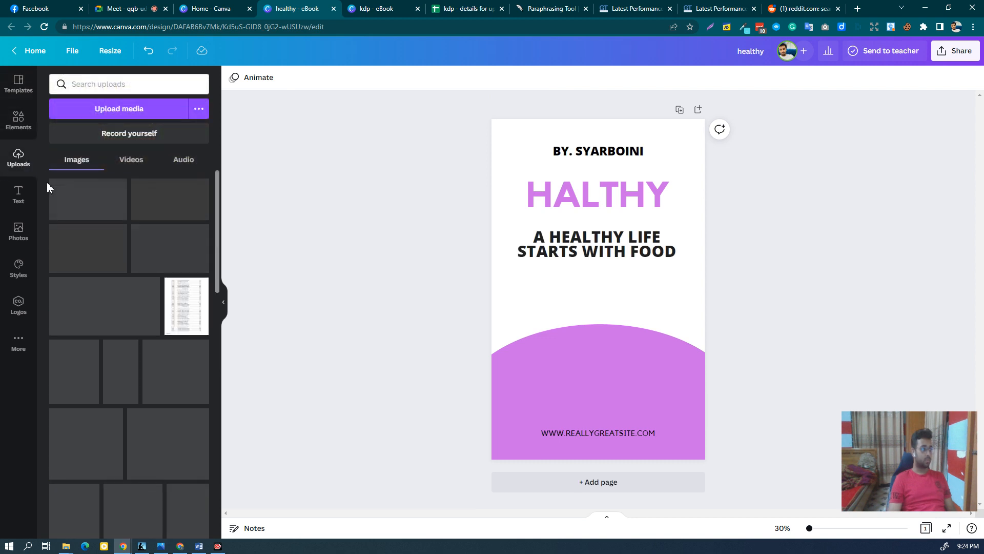
scroll(140, 296, down, 4)
scroll(140, 296, down, 10)
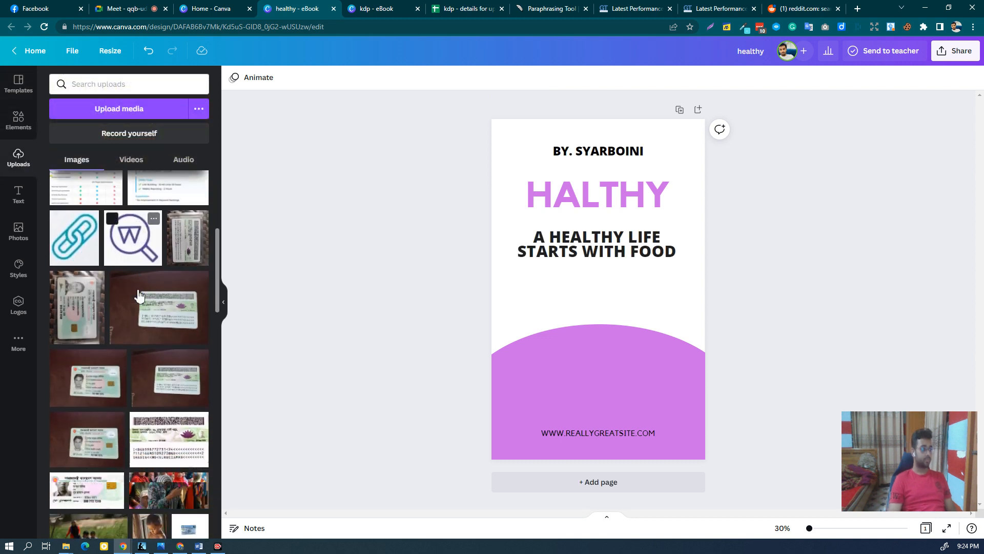
scroll(143, 296, up, 3)
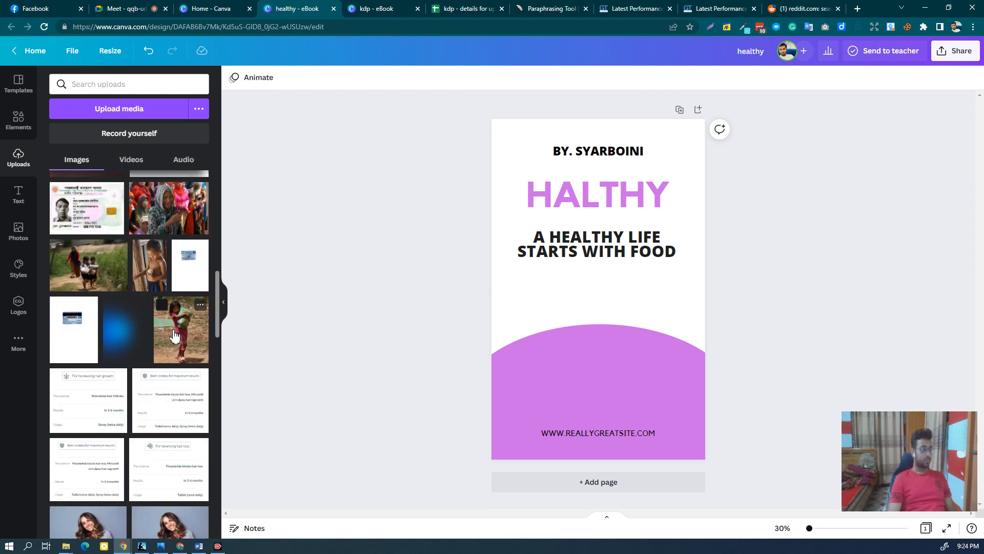
scroll(169, 341, down, 10)
scroll(171, 338, down, 10)
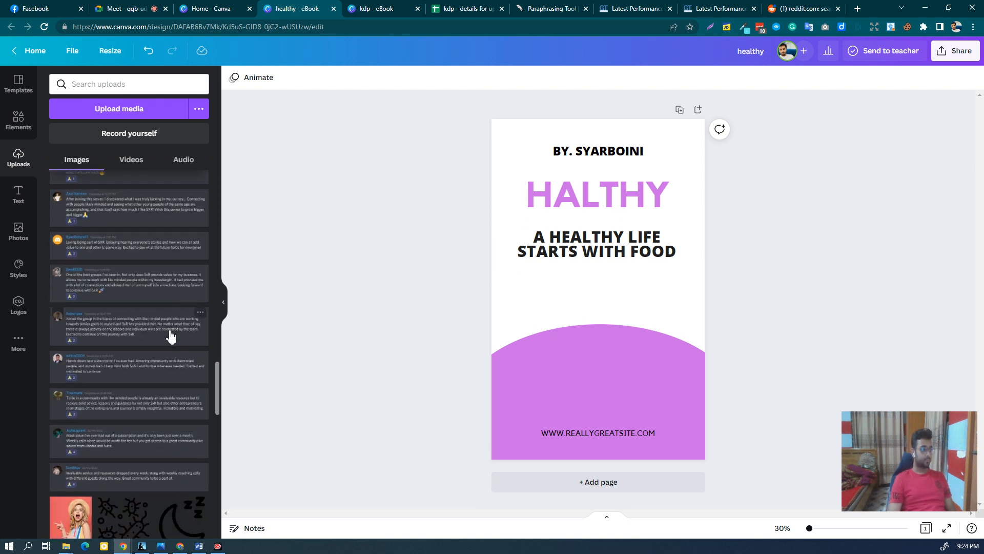
scroll(172, 334, down, 10)
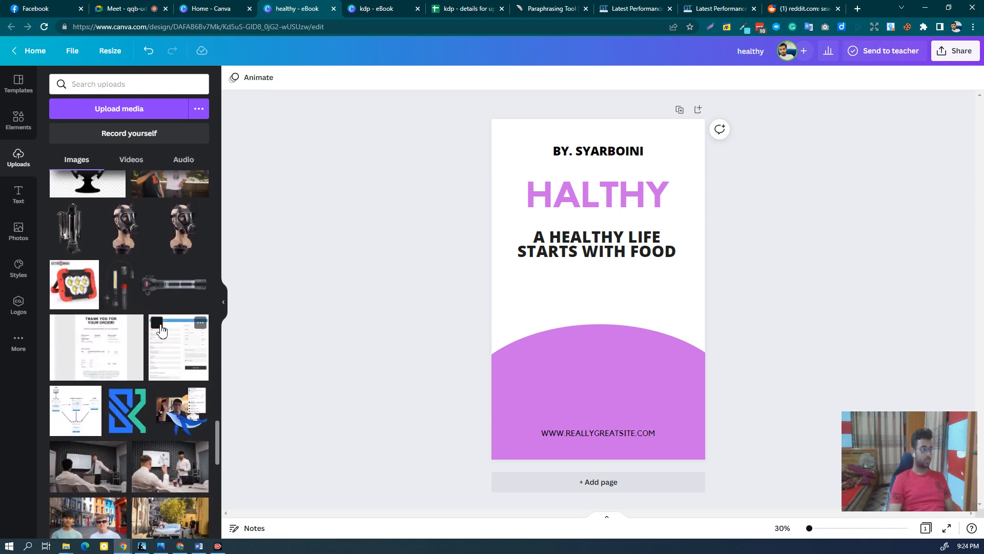
drag(78, 300, 613, 370)
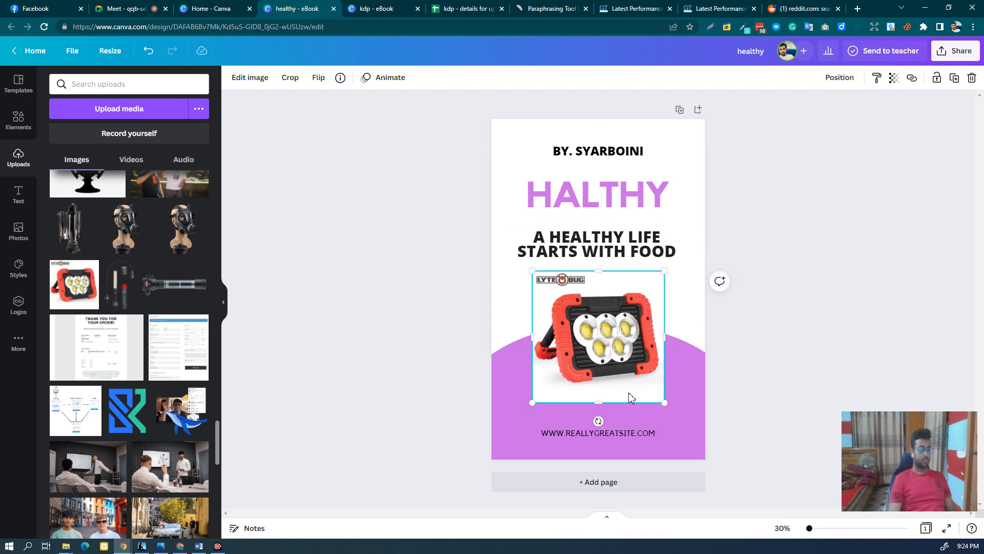
Try removing the work light photo's background with Background Remover, and undo it
click(263, 80)
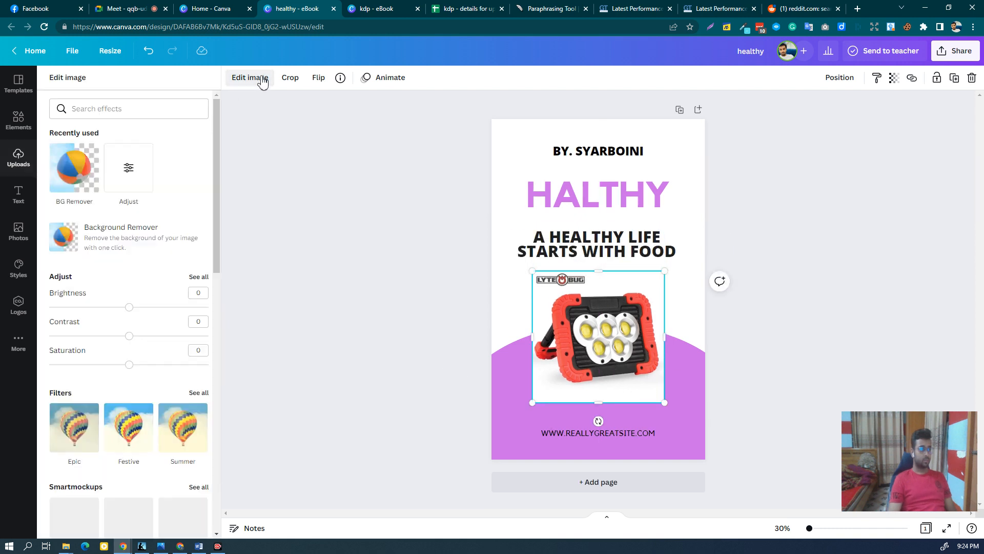
click(81, 163)
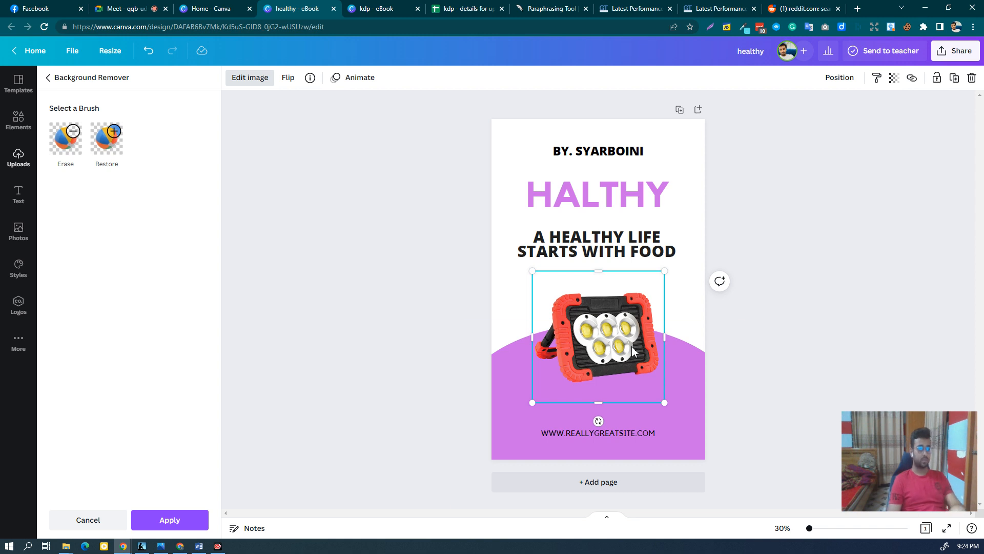
click(148, 50)
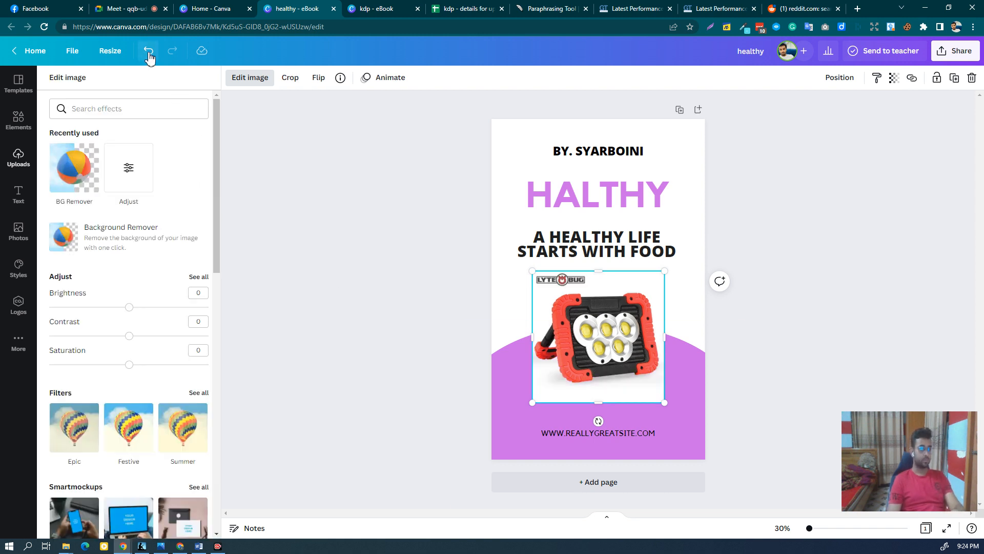
Remove the background of the work light photo with Background Remover
click(346, 380)
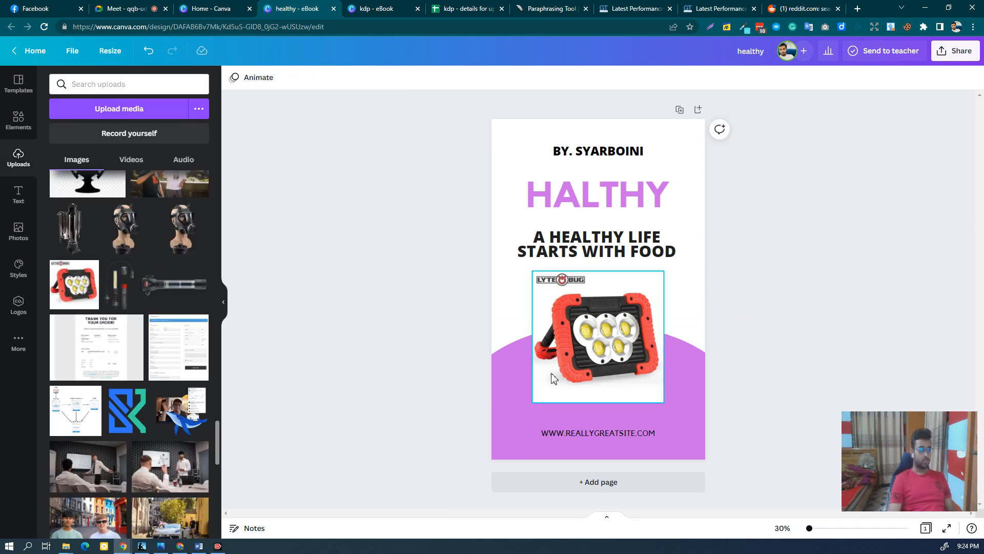
click(576, 361)
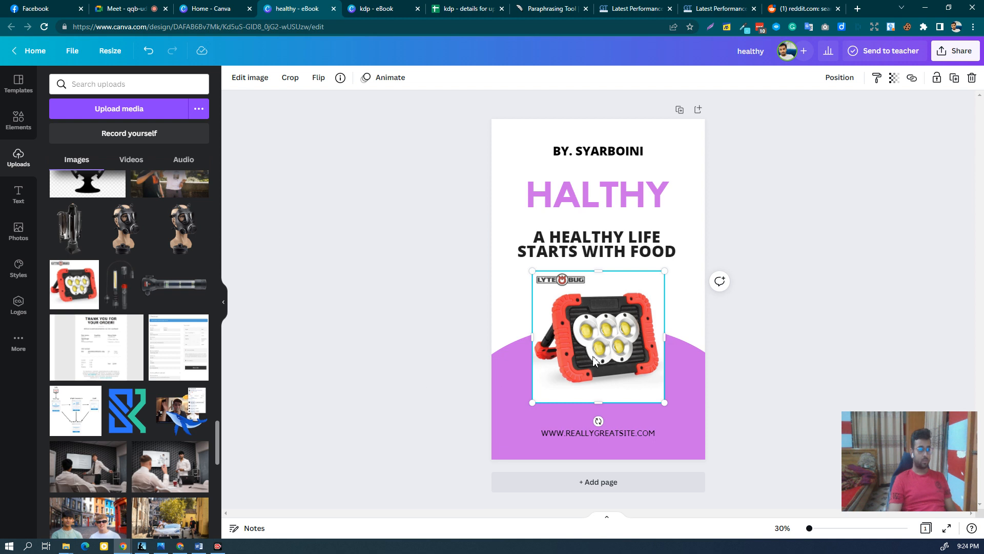
click(249, 79)
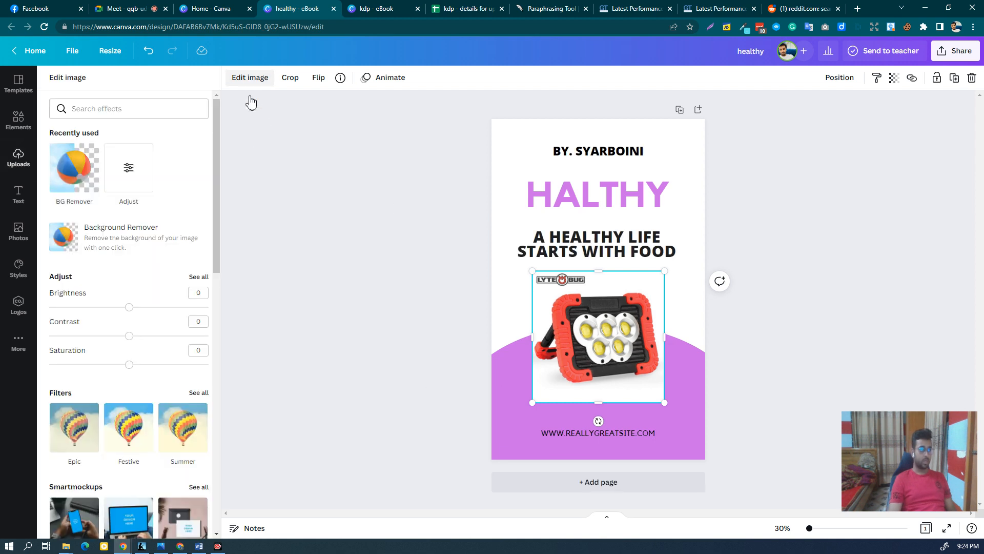
click(72, 173)
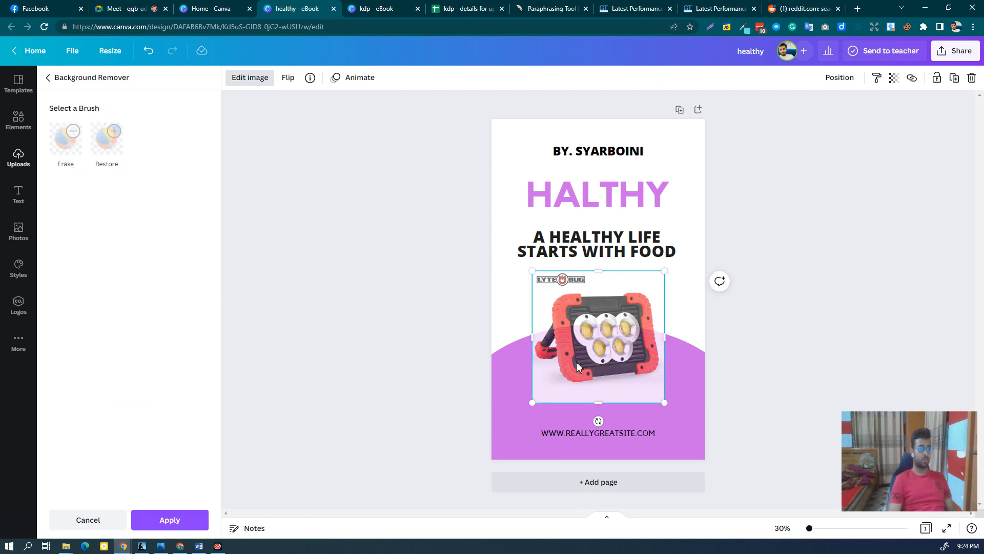
Enlarge the cut-out work light, tilt it slightly counterclockwise and centre it between the subtitle and the website line
drag(601, 276, 599, 281)
drag(599, 402, 600, 396)
drag(533, 283, 512, 261)
drag(581, 315, 585, 321)
drag(590, 408, 601, 420)
drag(551, 294, 505, 276)
drag(589, 327, 593, 325)
drag(527, 406, 527, 424)
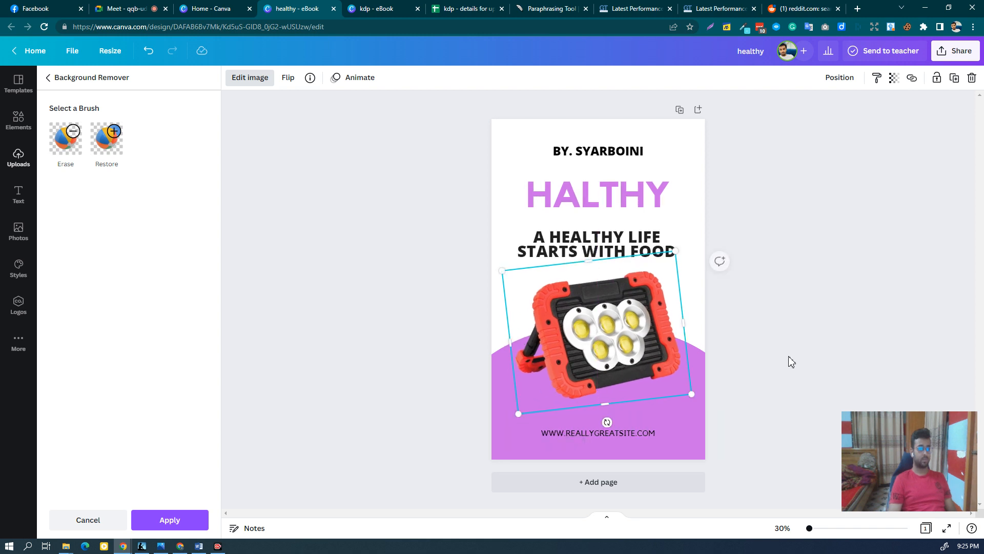
drag(605, 330, 601, 331)
click(769, 323)
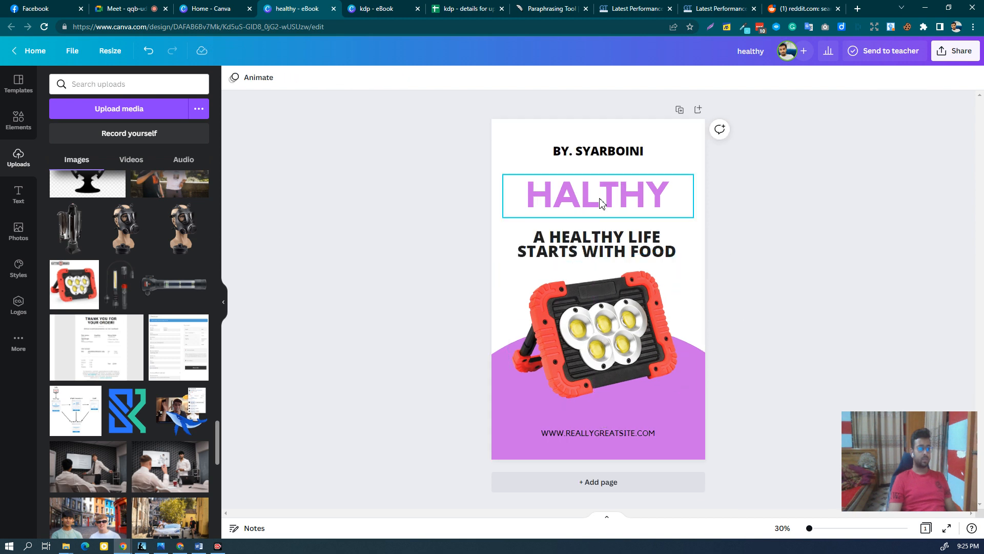
click(607, 437)
click(773, 352)
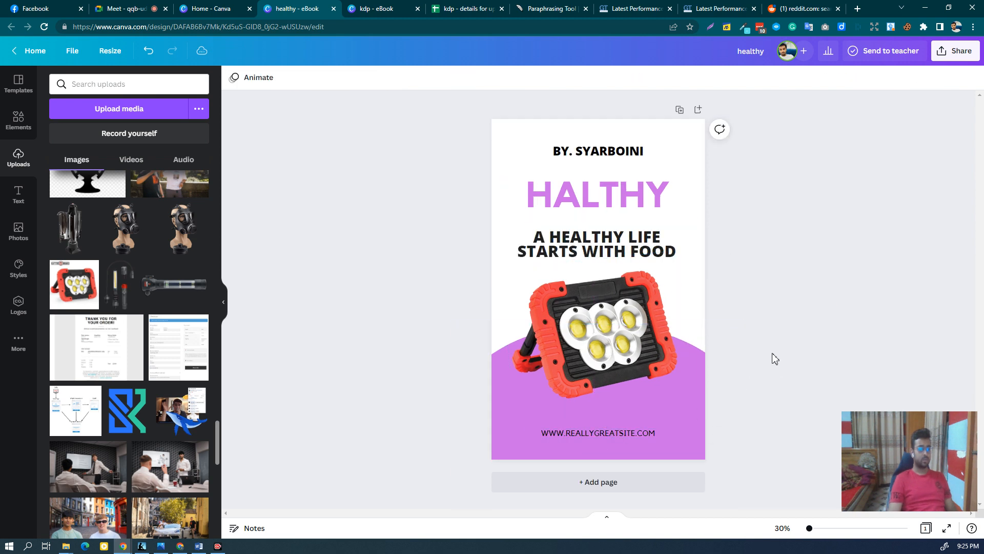
click(655, 338)
click(798, 316)
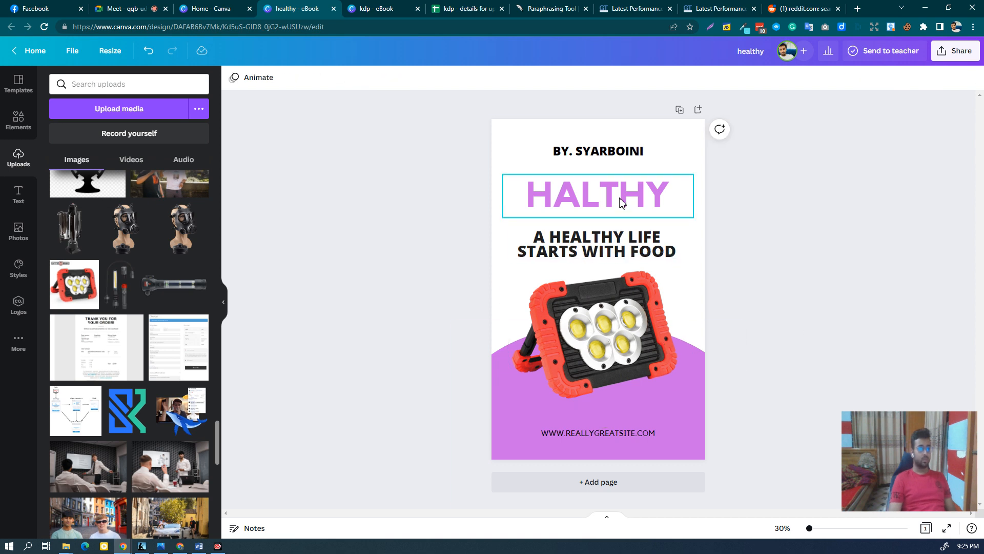
Replace the purple title with "BUY NOW!" and scale its text box to font size 167 so it fits on one line
double_click(621, 202)
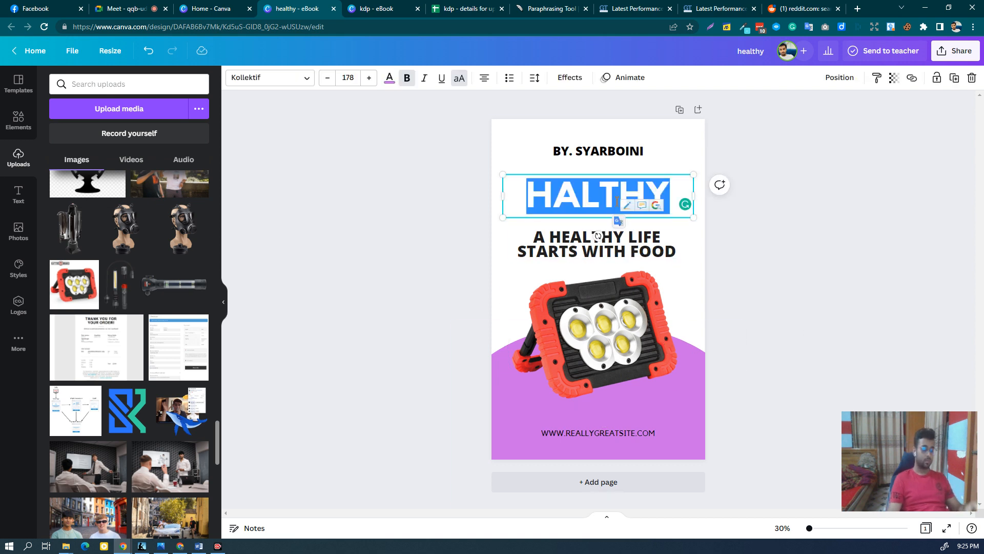
text(BUY NO)
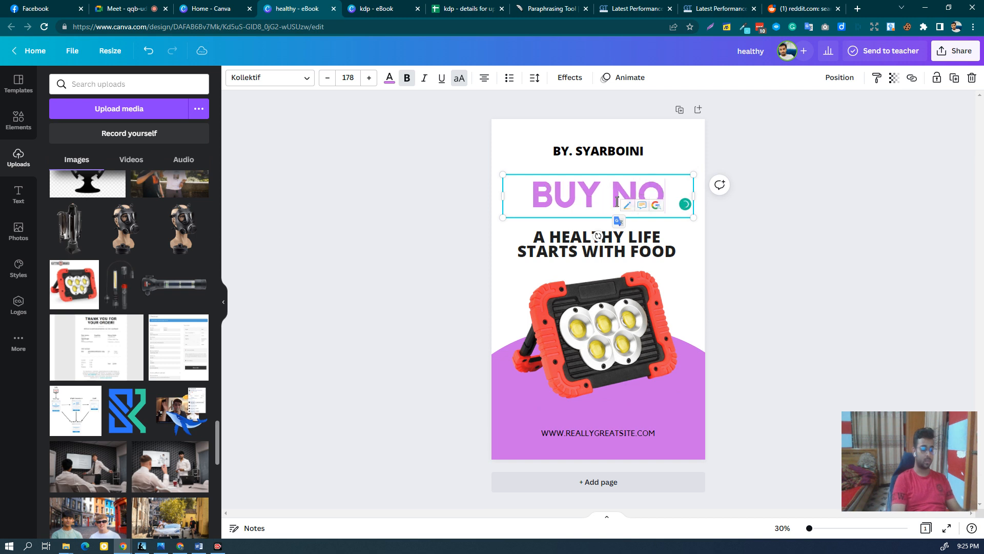
text(WQ)
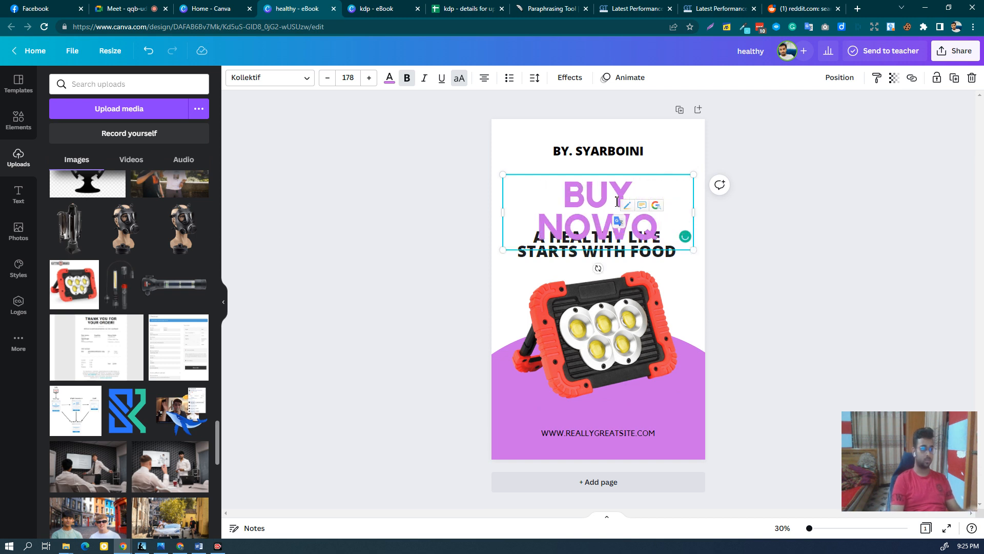
drag(698, 252, 686, 248)
drag(689, 213, 698, 213)
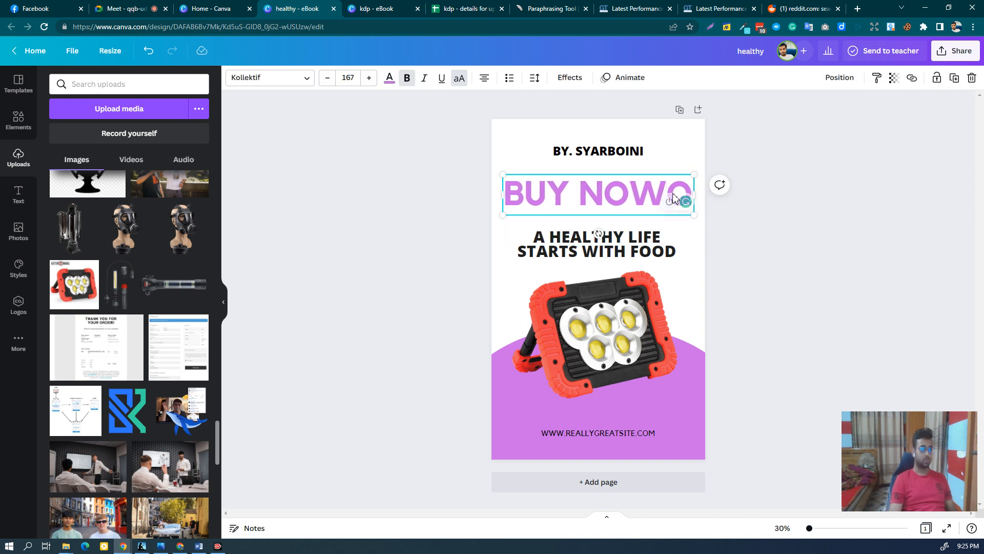
key(BackSpace)
text(!)
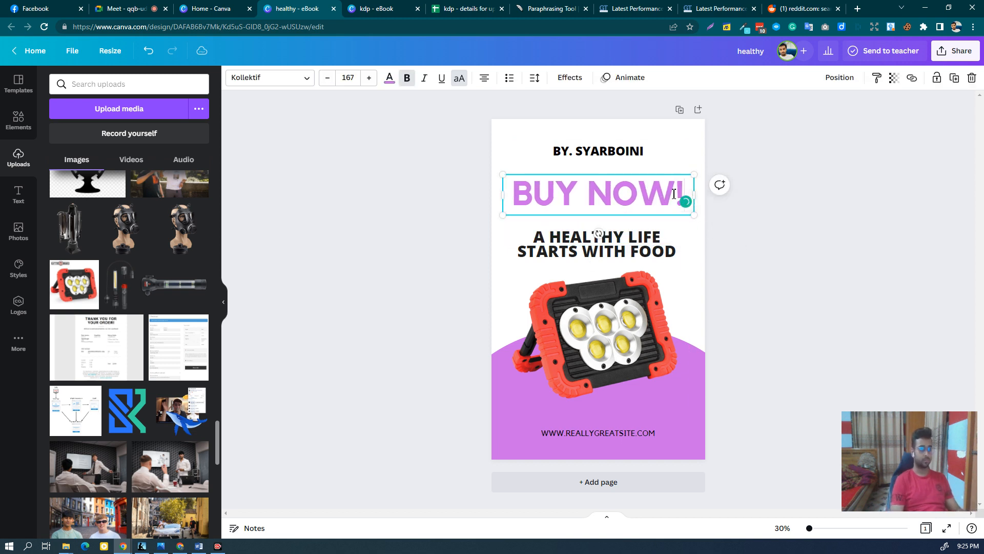
click(795, 320)
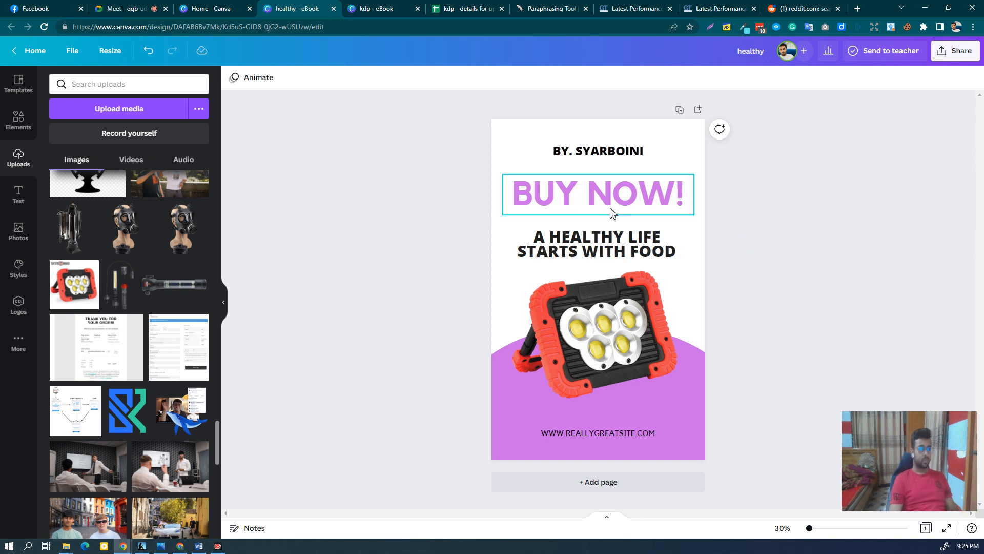
Nudge the "BUY NOW!" title slightly right and down, and set its line spacing to 1.07
drag(614, 203, 615, 203)
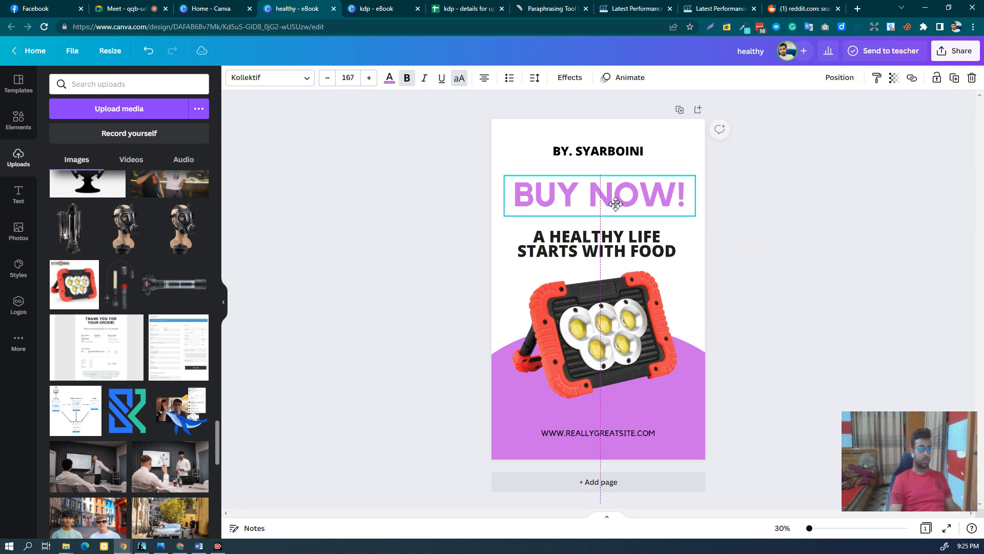
click(535, 78)
drag(572, 155, 577, 157)
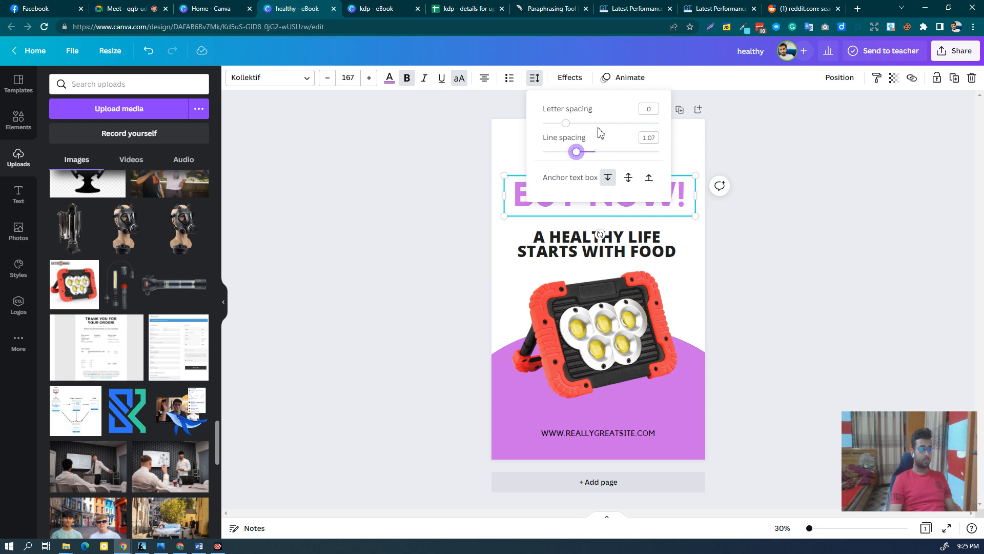
click(752, 216)
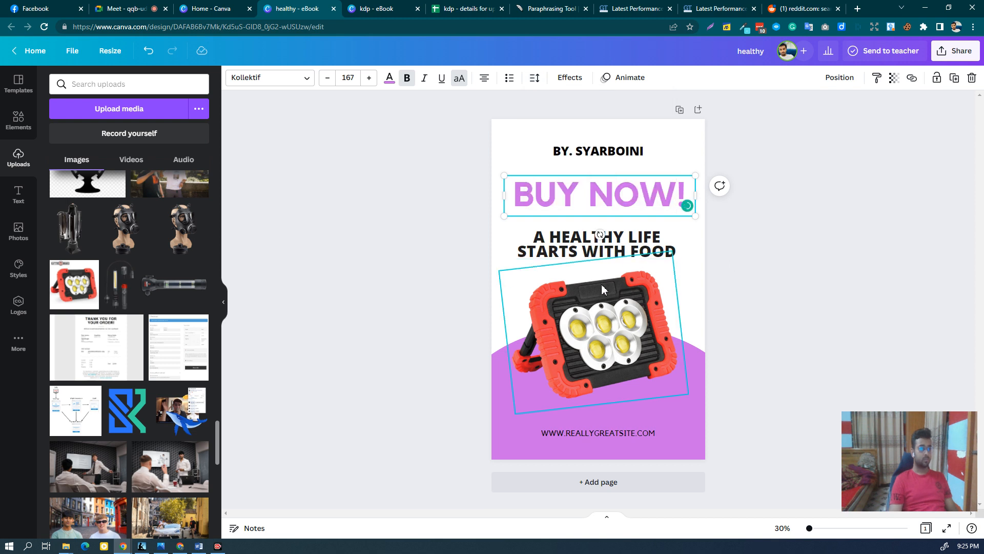
Widen the letter spacing of the author line above the title
click(613, 153)
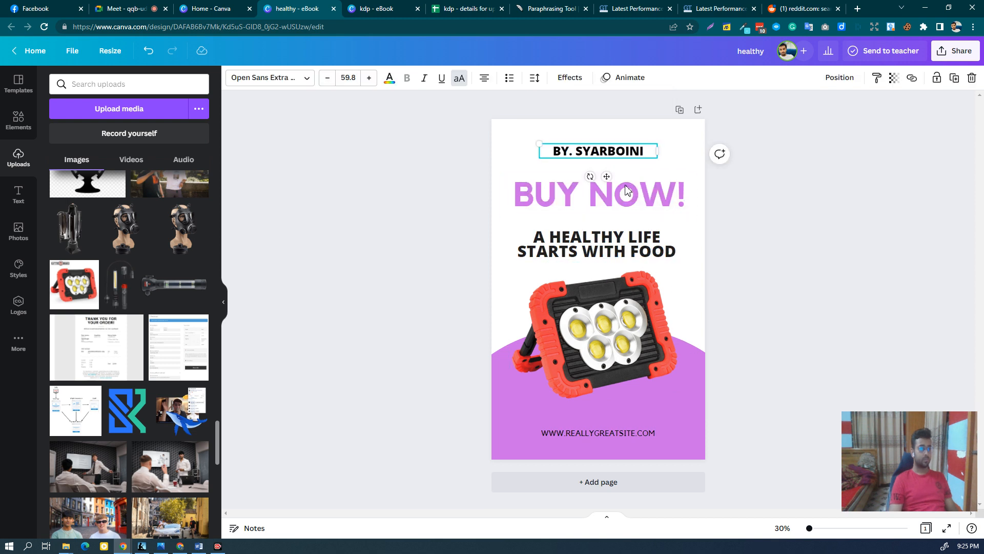
click(534, 77)
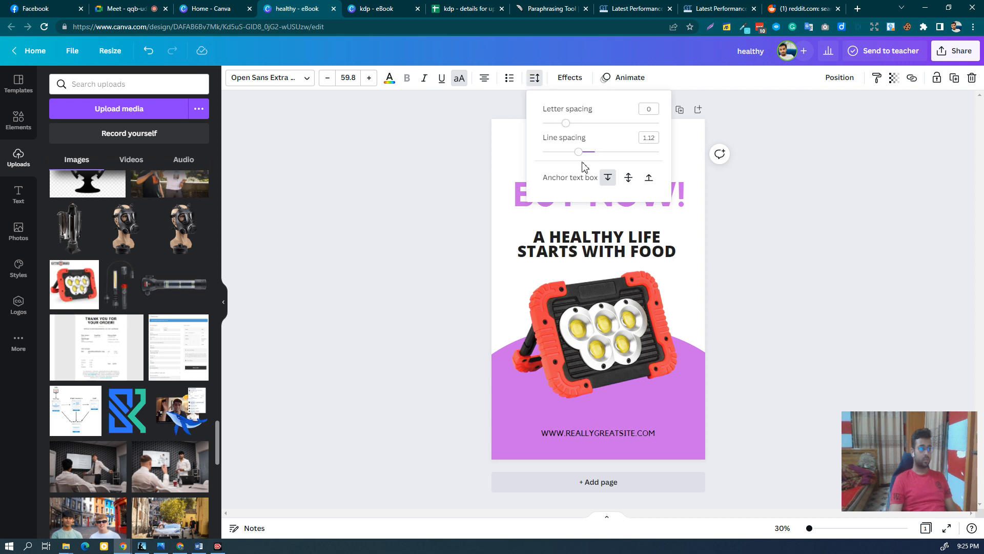
click(790, 236)
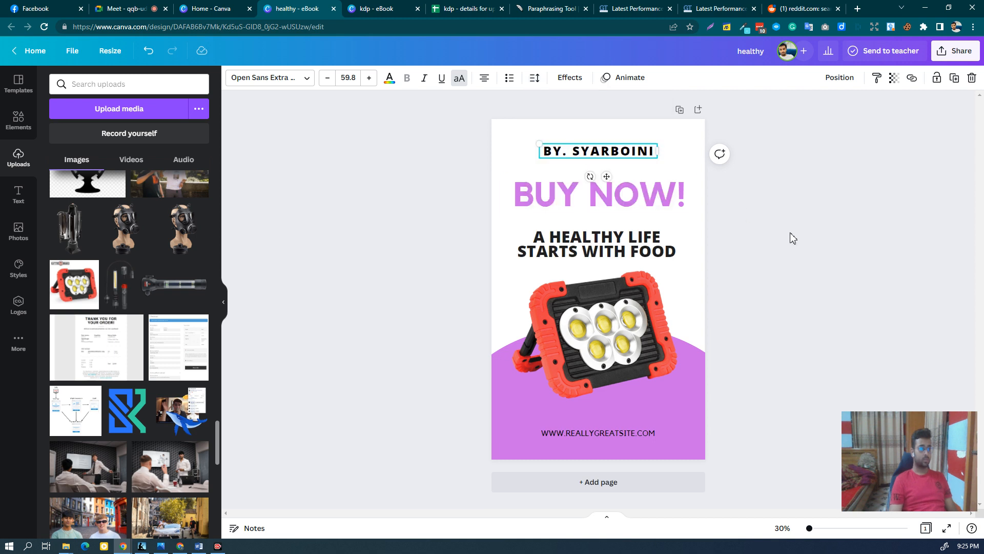
Set the website line's letter spacing to 51 and its line spacing to 1.21
click(590, 435)
click(533, 78)
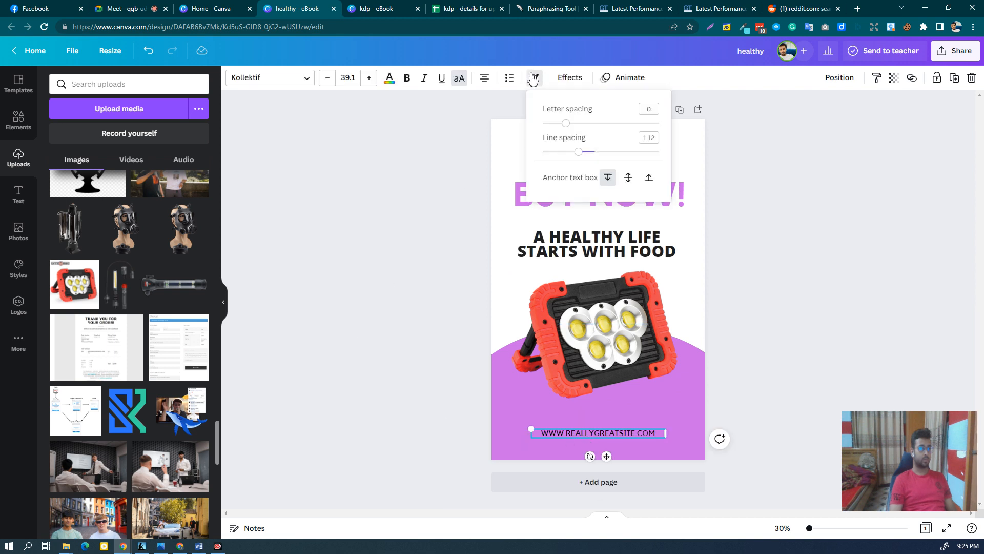
drag(570, 125, 585, 152)
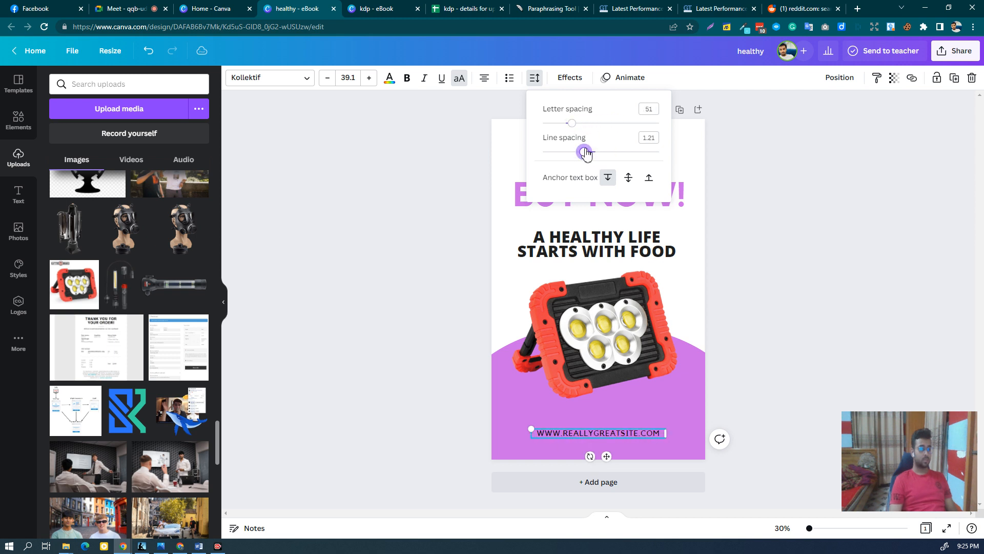
click(583, 440)
double_click(582, 436)
click(803, 408)
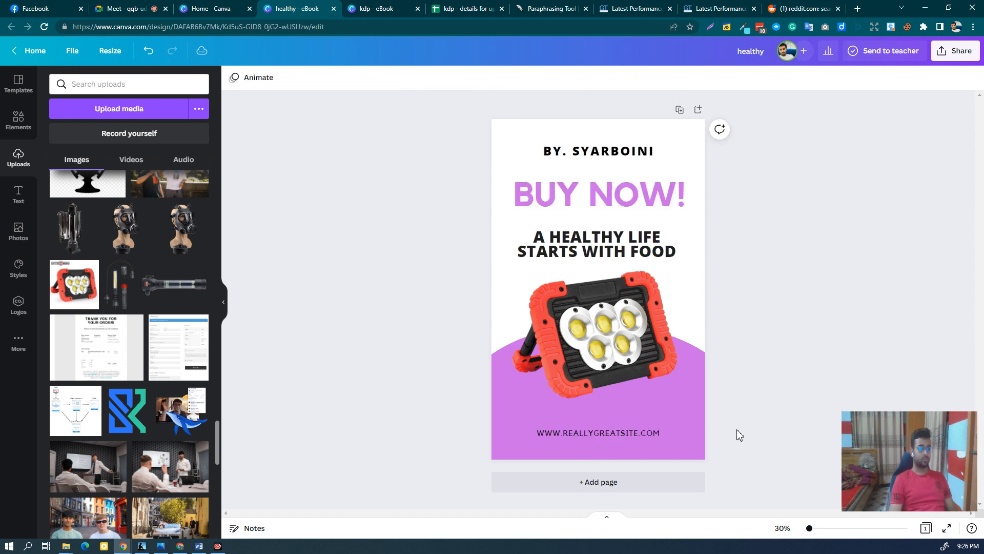
double_click(576, 432)
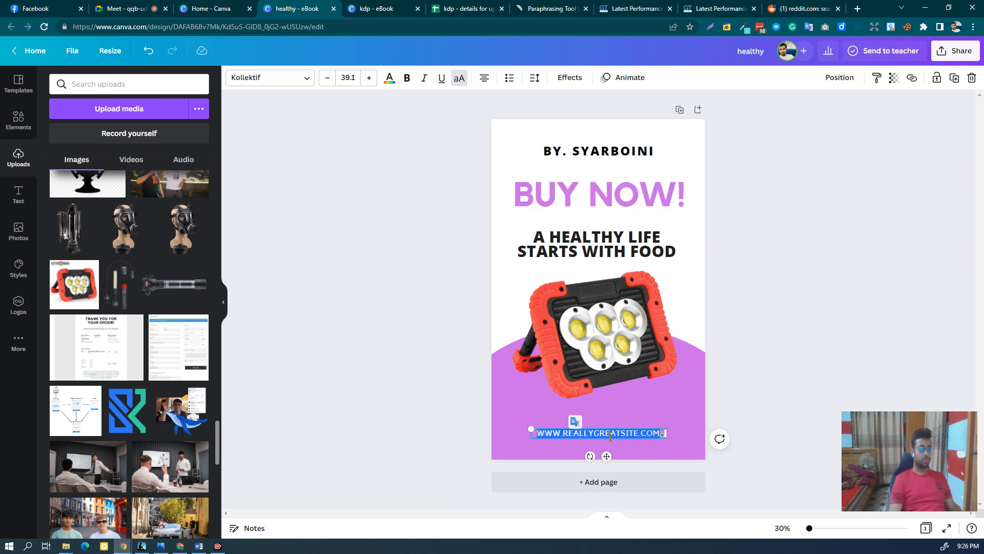
text(www.mydomain.com)
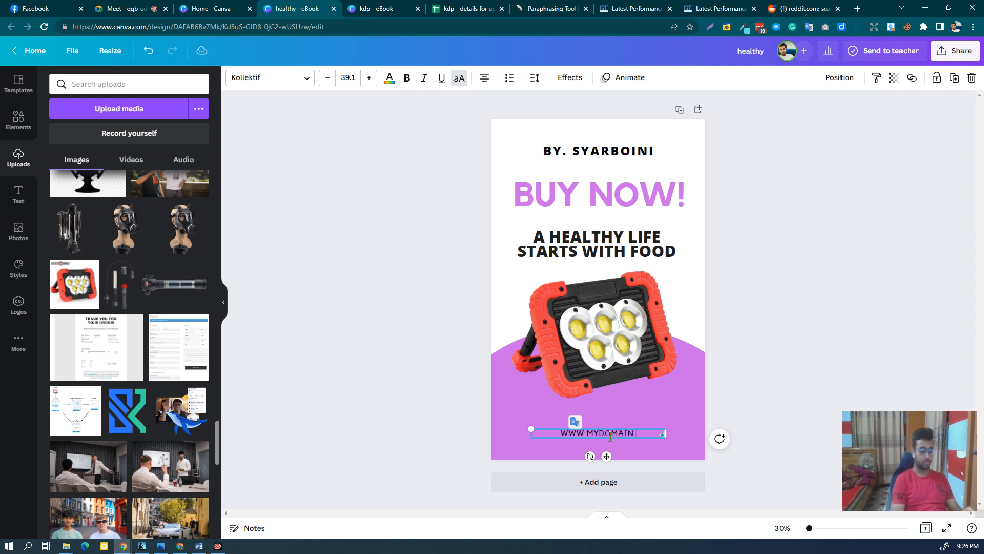
click(784, 266)
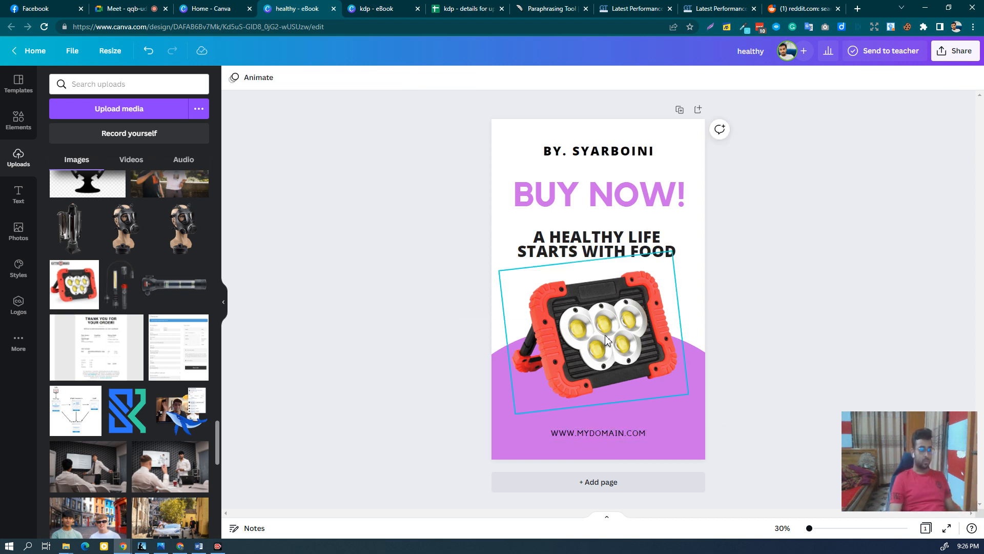
Enlarge the work light image slightly and reposition it centrally above the website line
click(527, 395)
drag(519, 415, 505, 427)
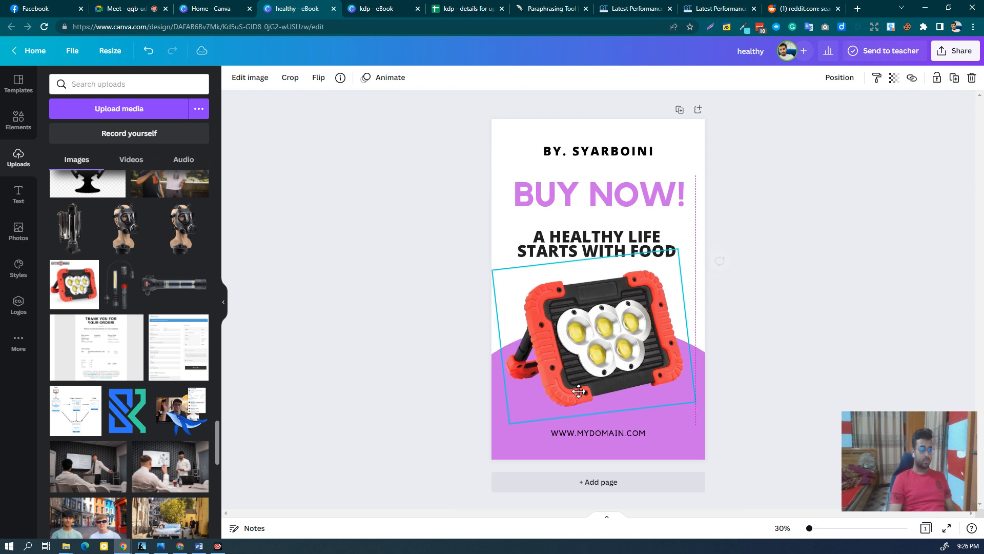
click(798, 319)
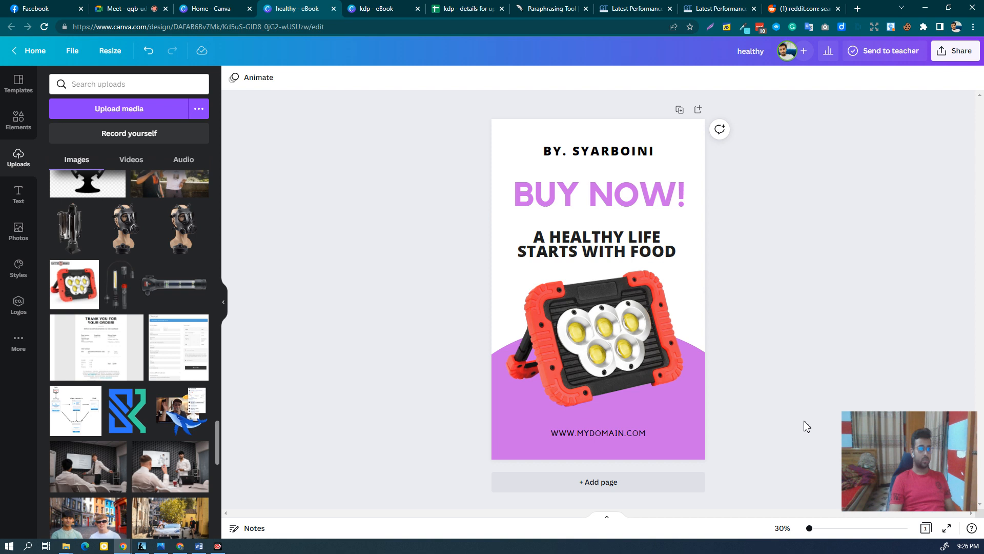
Replace the subtitle with "SIREN YOUR MOUTH" on the first line and "BY OUR PRODUCT!" on the second
click(618, 250)
click(588, 246)
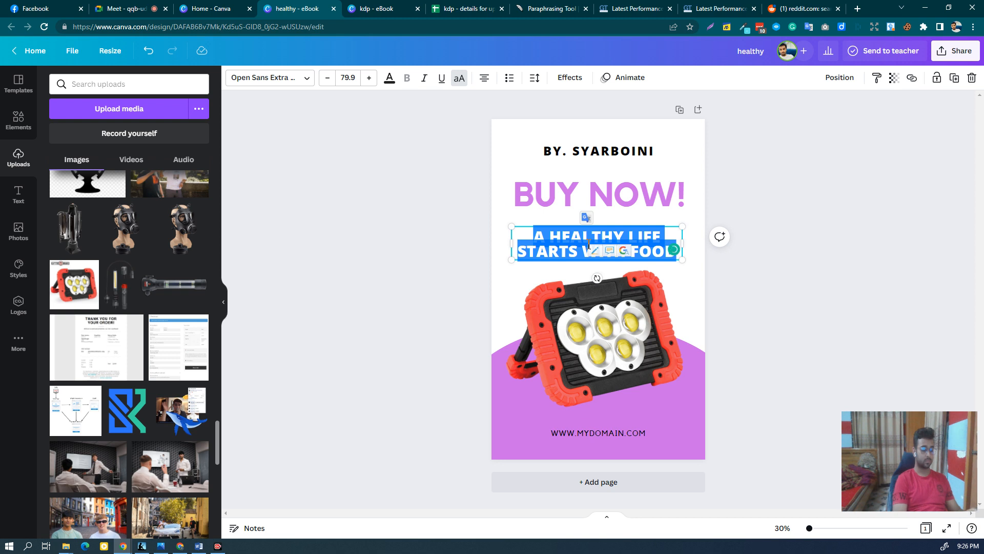
text(SIRE)
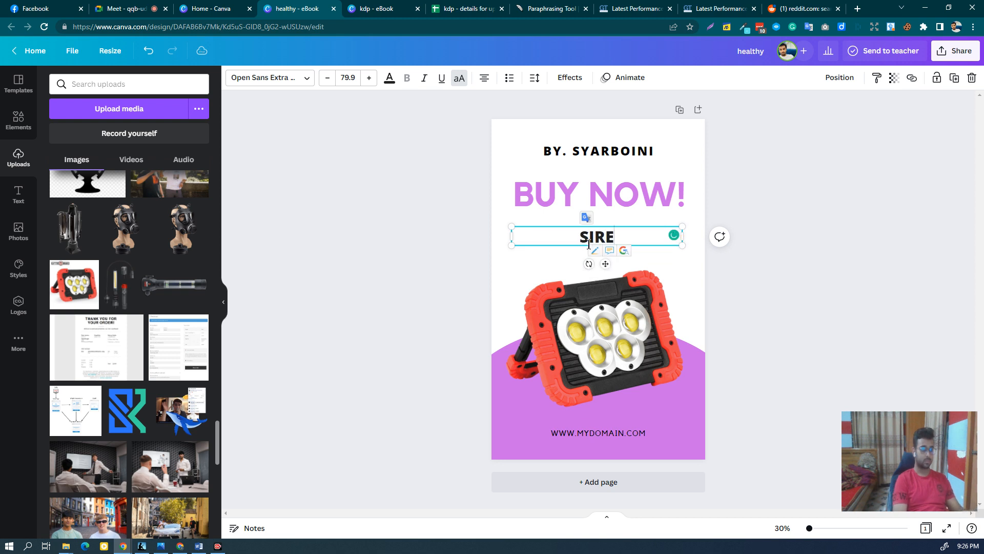
text(N YOUR)
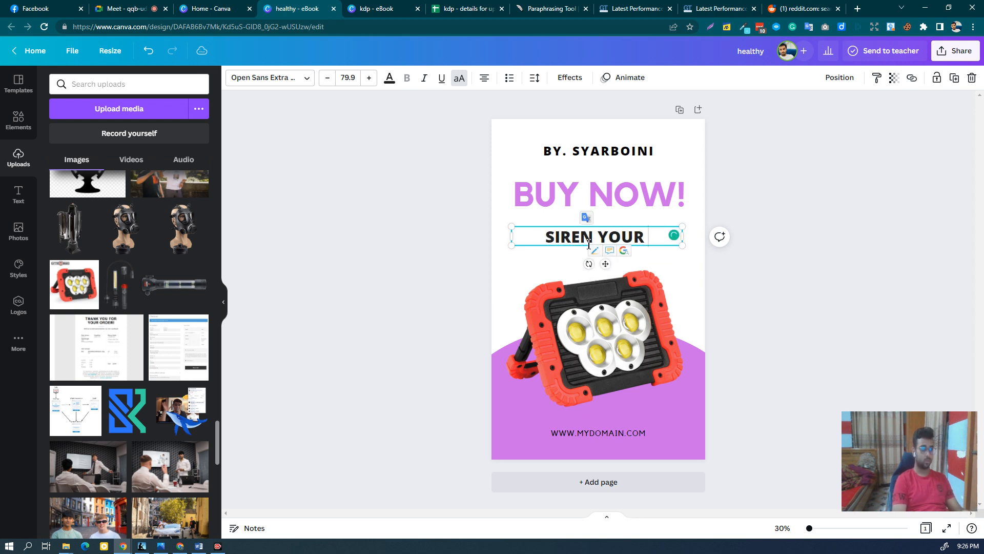
text( MOUTH)
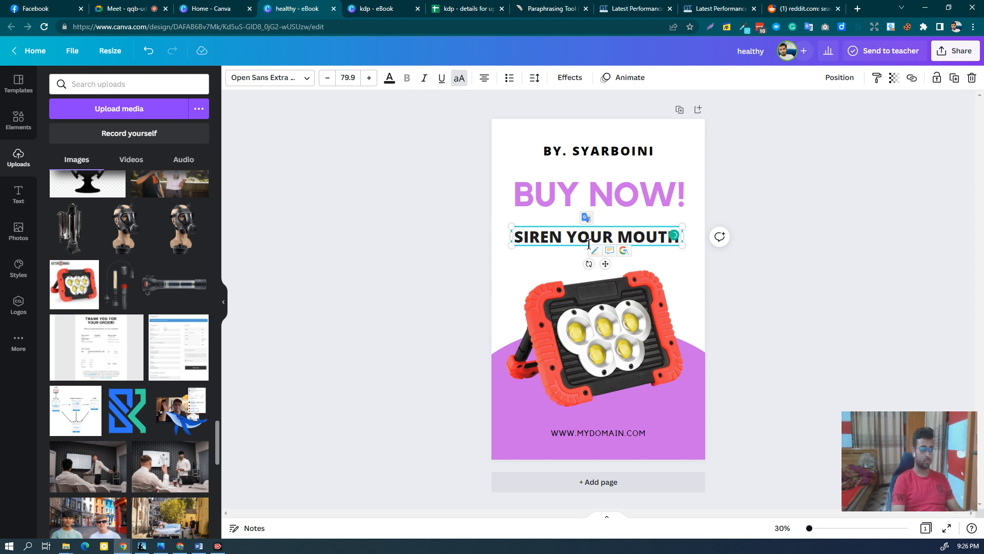
key(Return)
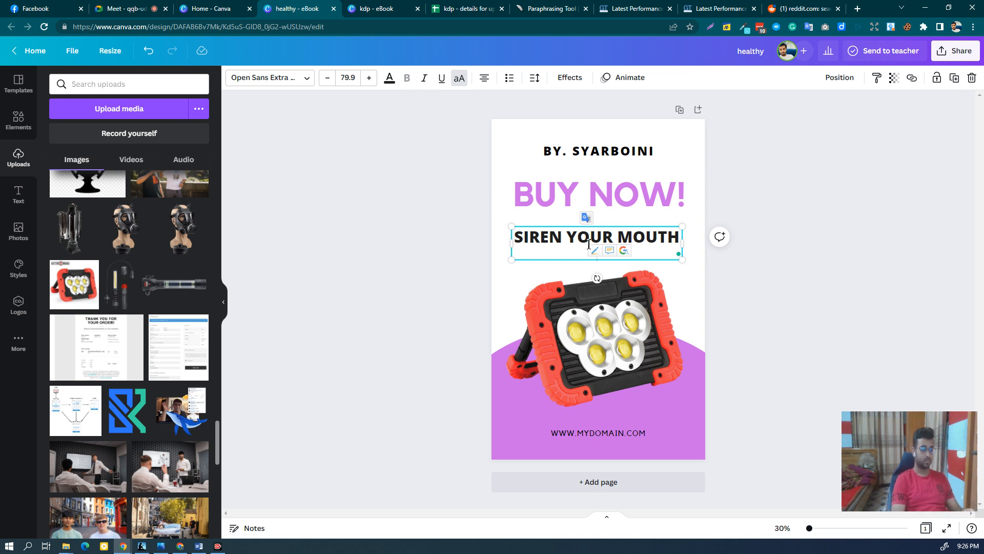
text(BY OUR PRODUCT!)
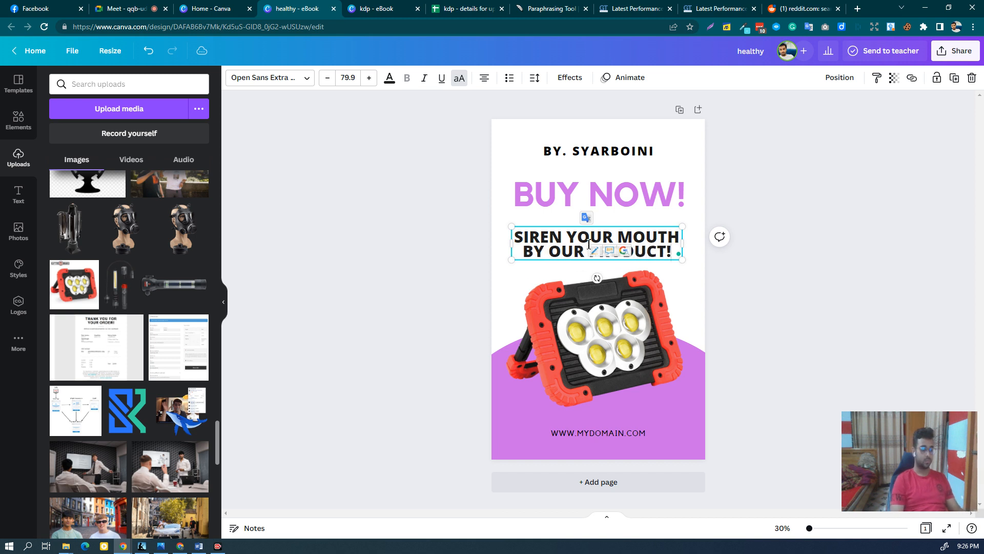
click(789, 286)
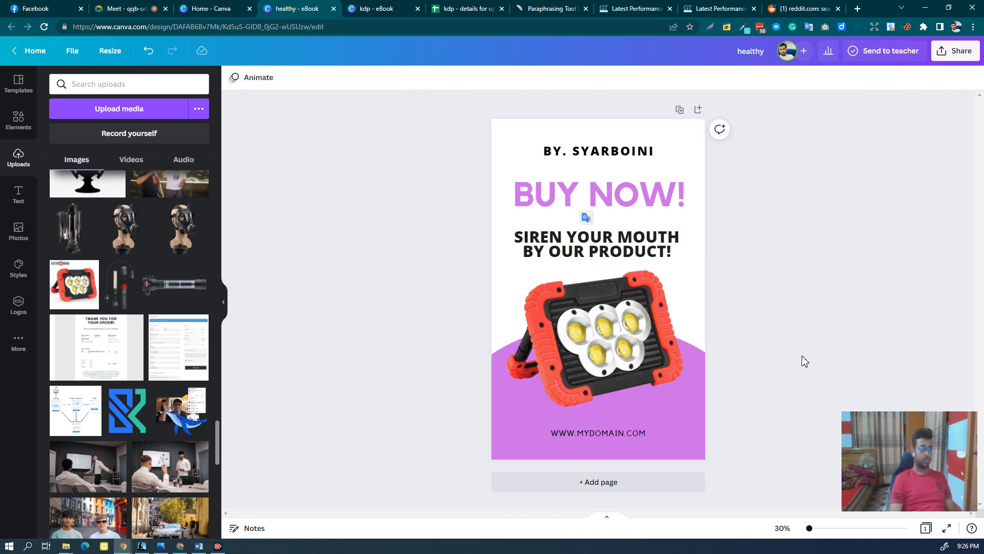
Download the finished cover as a JPG with the quality raised, and dismiss the sharing pop-up
click(960, 55)
click(835, 301)
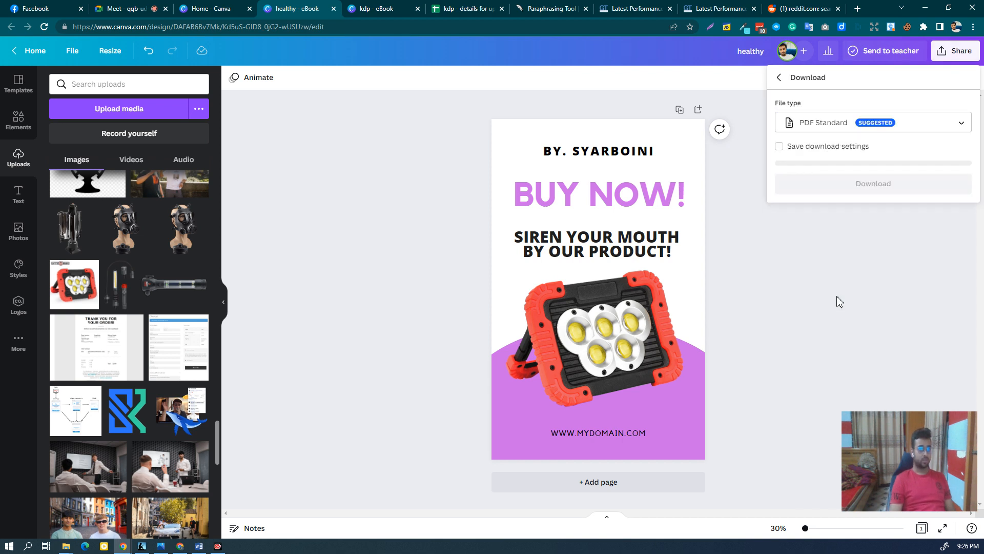
click(818, 123)
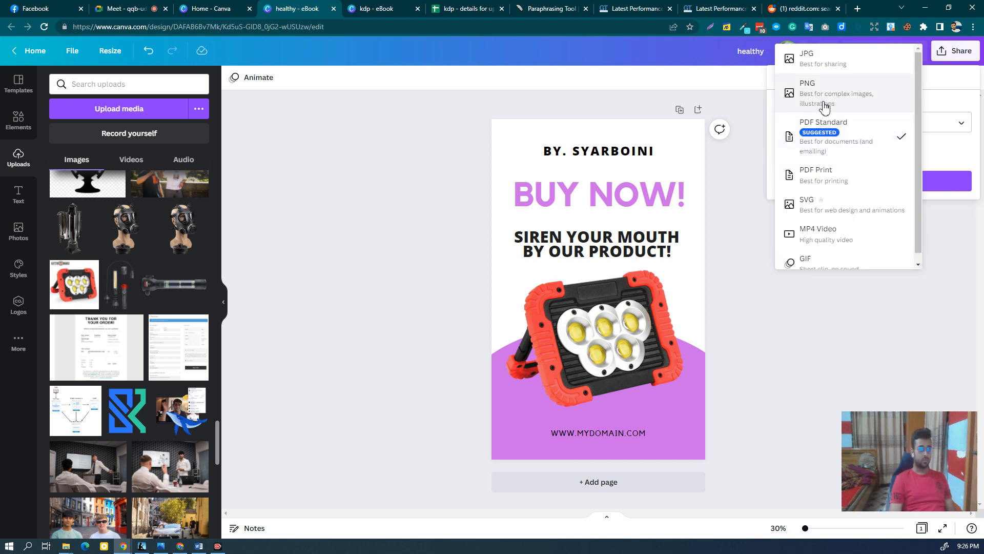
click(822, 69)
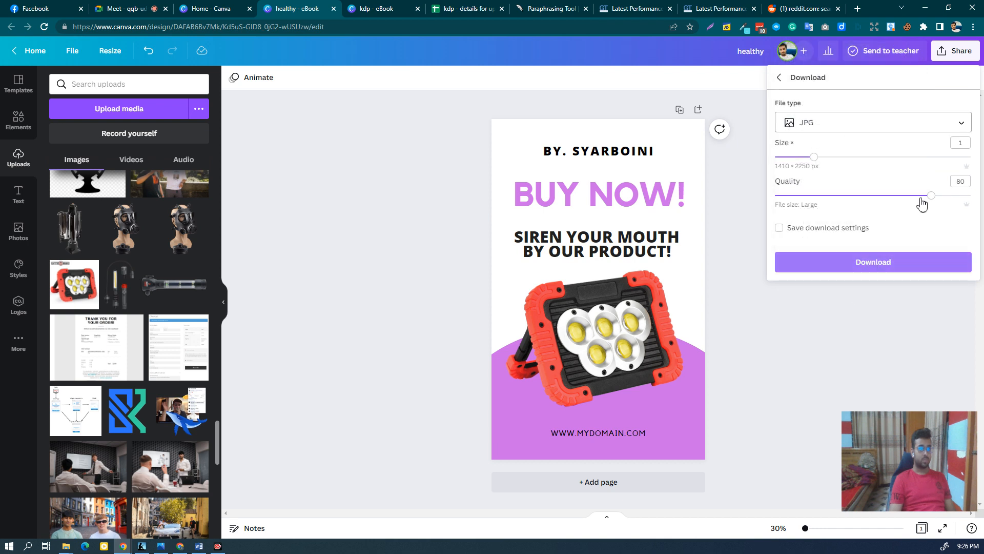
drag(932, 195, 952, 201)
click(860, 264)
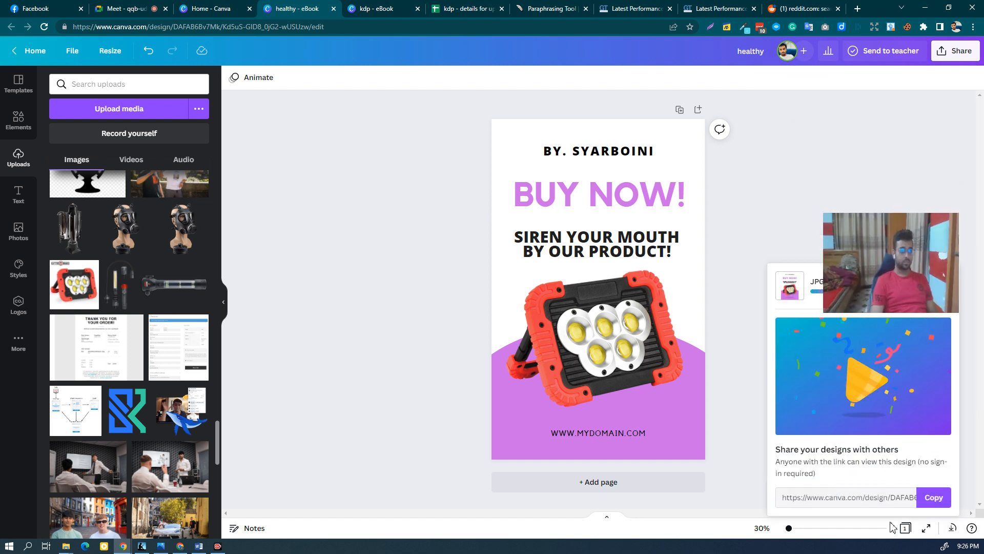
mouse_move(874, 235)
mouse_down()
mouse_move(893, 343)
mouse_move(871, 175)
mouse_up()
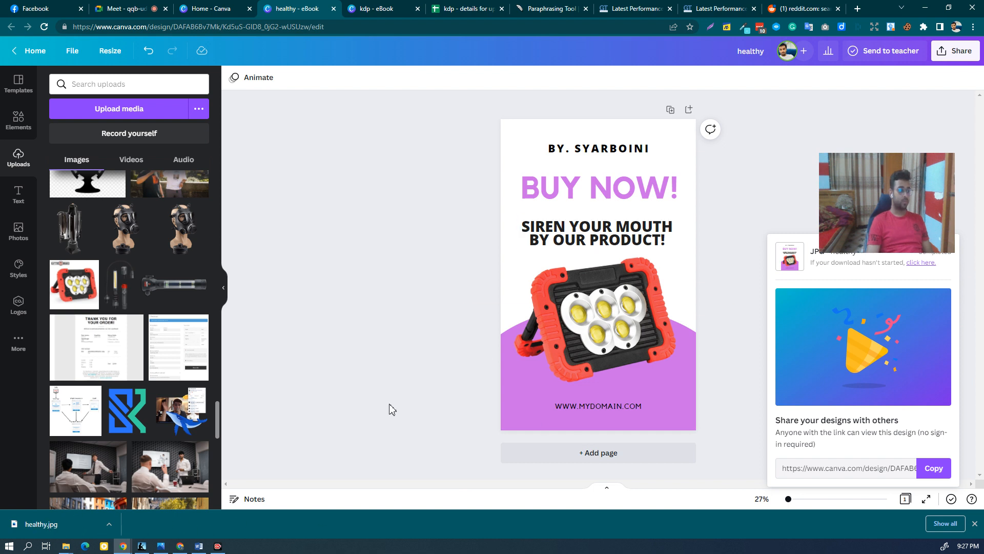
click(765, 202)
drag(920, 188, 936, 418)
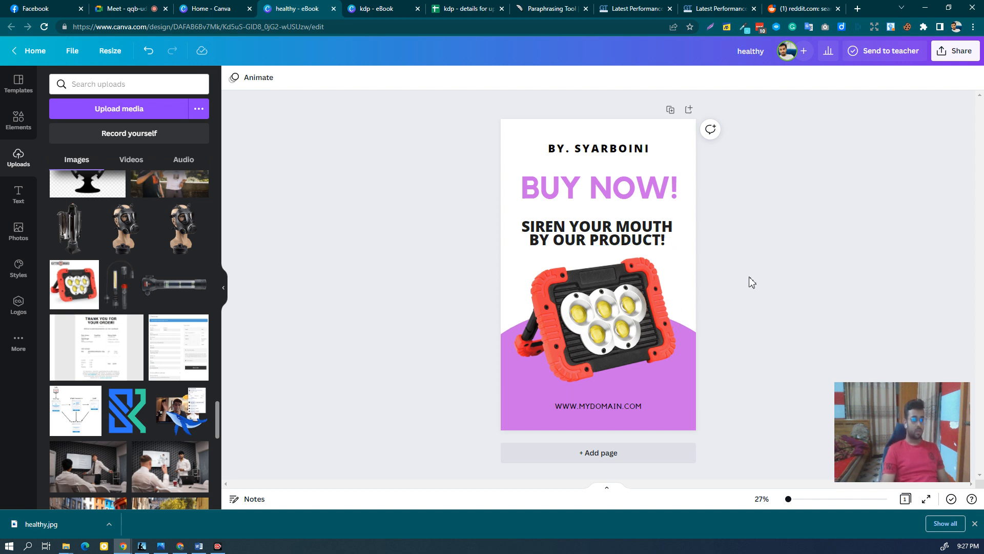
click(577, 314)
drag(584, 251, 584, 258)
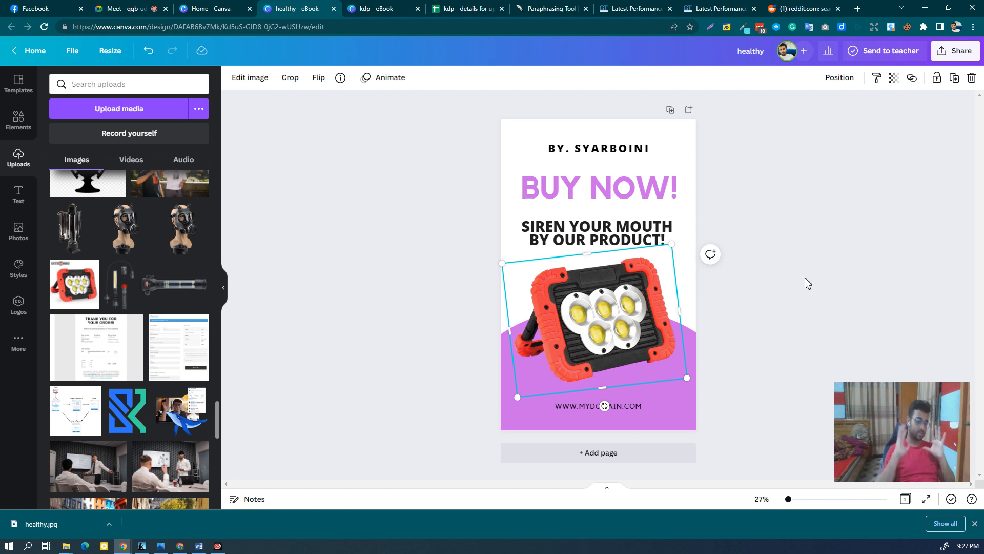